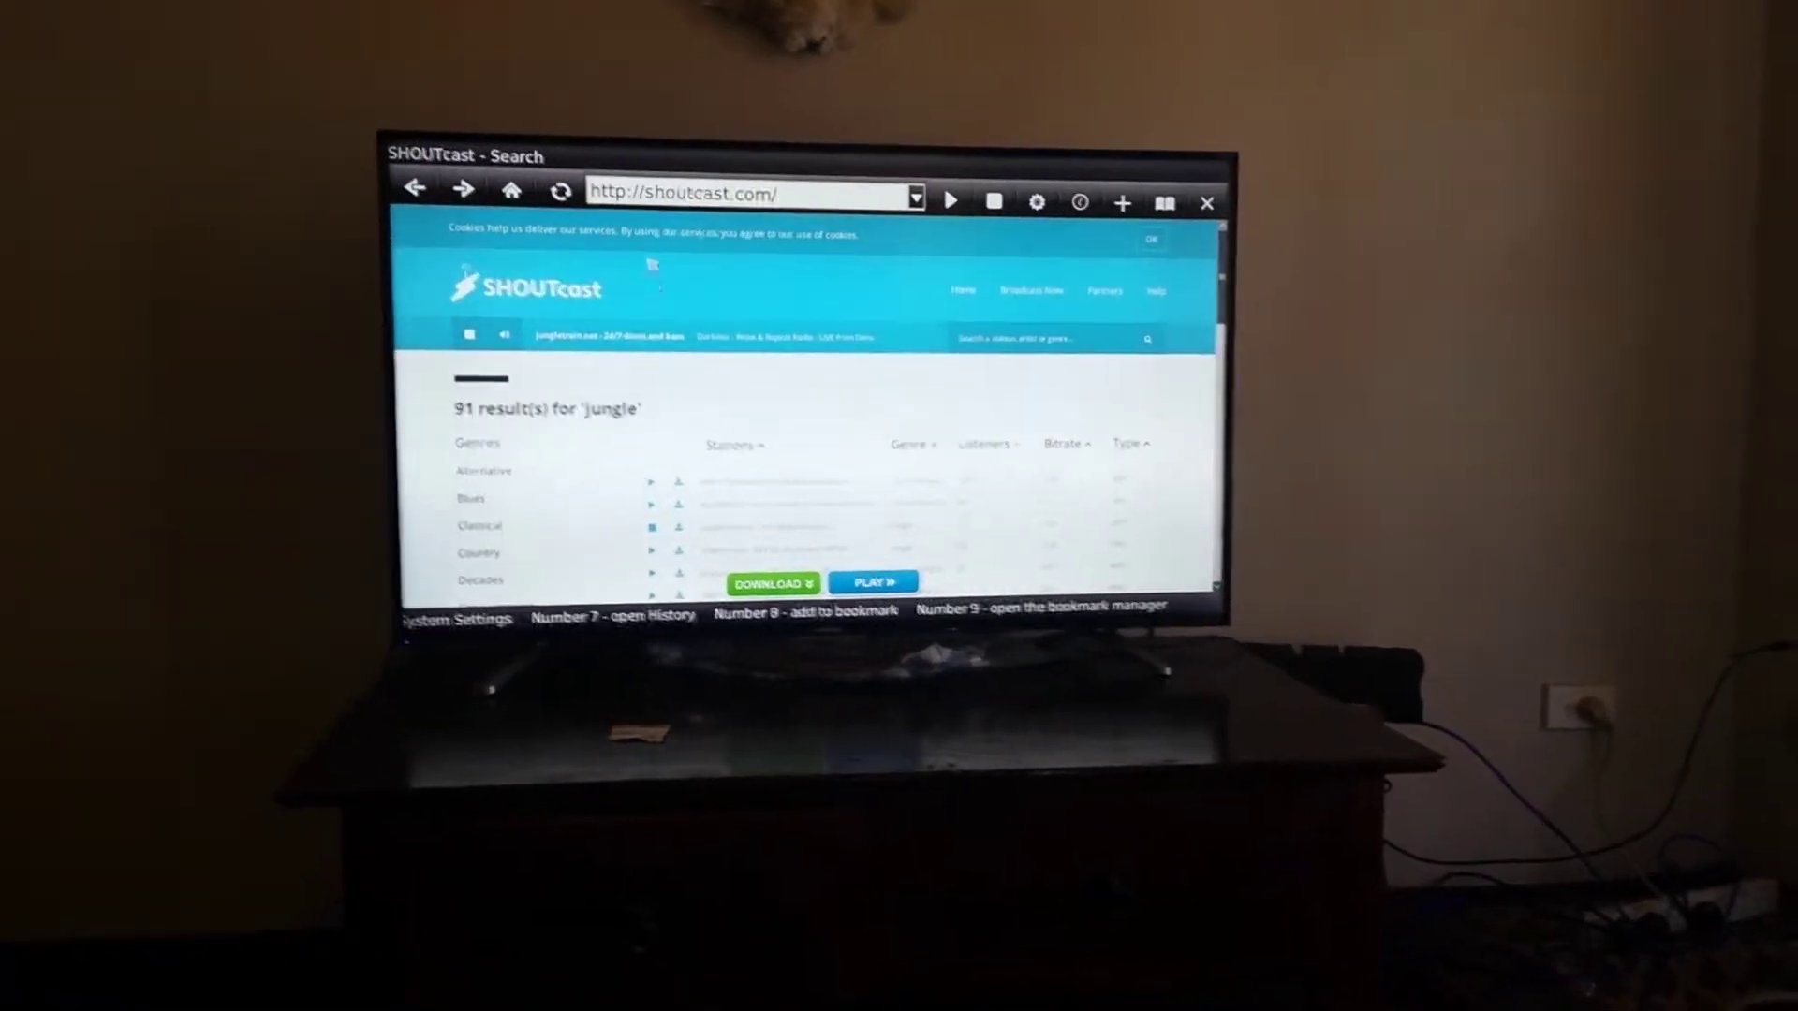
- Replace the SHOUTcast address with 'ne' and load the suggested netbank.com.au log-on page
left_click(759, 171)
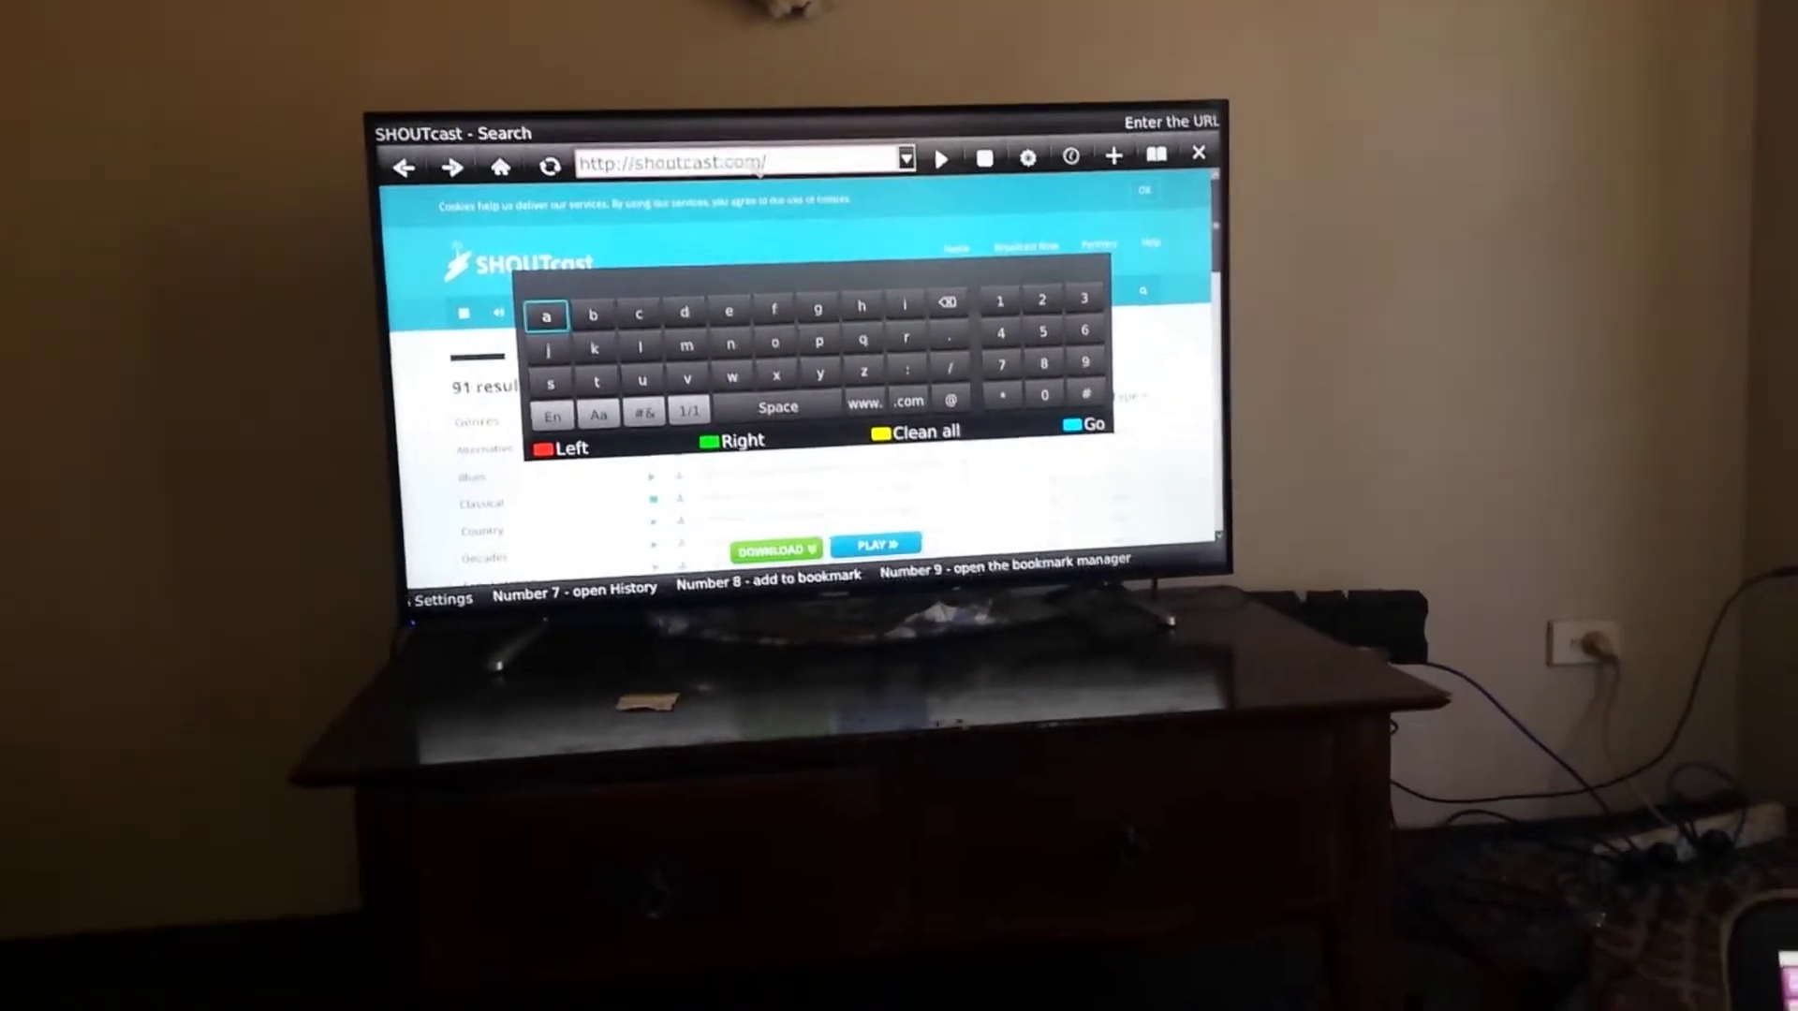
key("Delete")
key("Down")
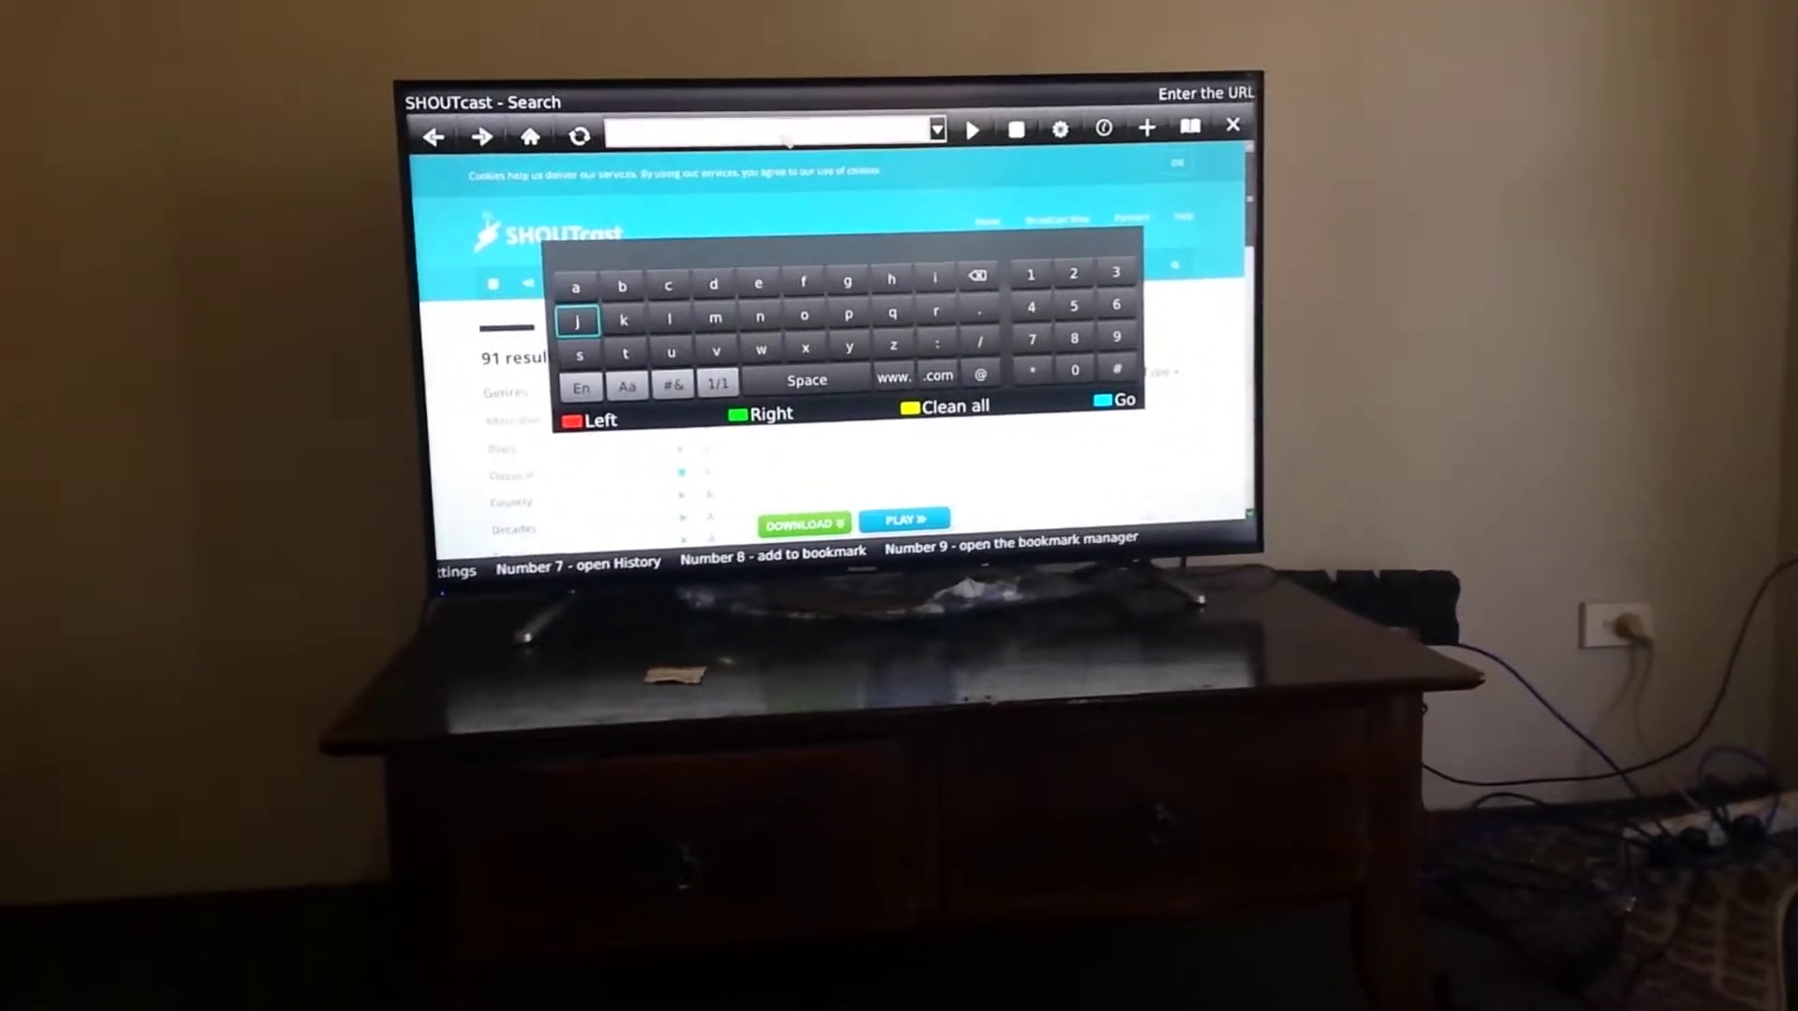
key("Right")
key("Right")
key("Right")
key("Right")
key("Return")
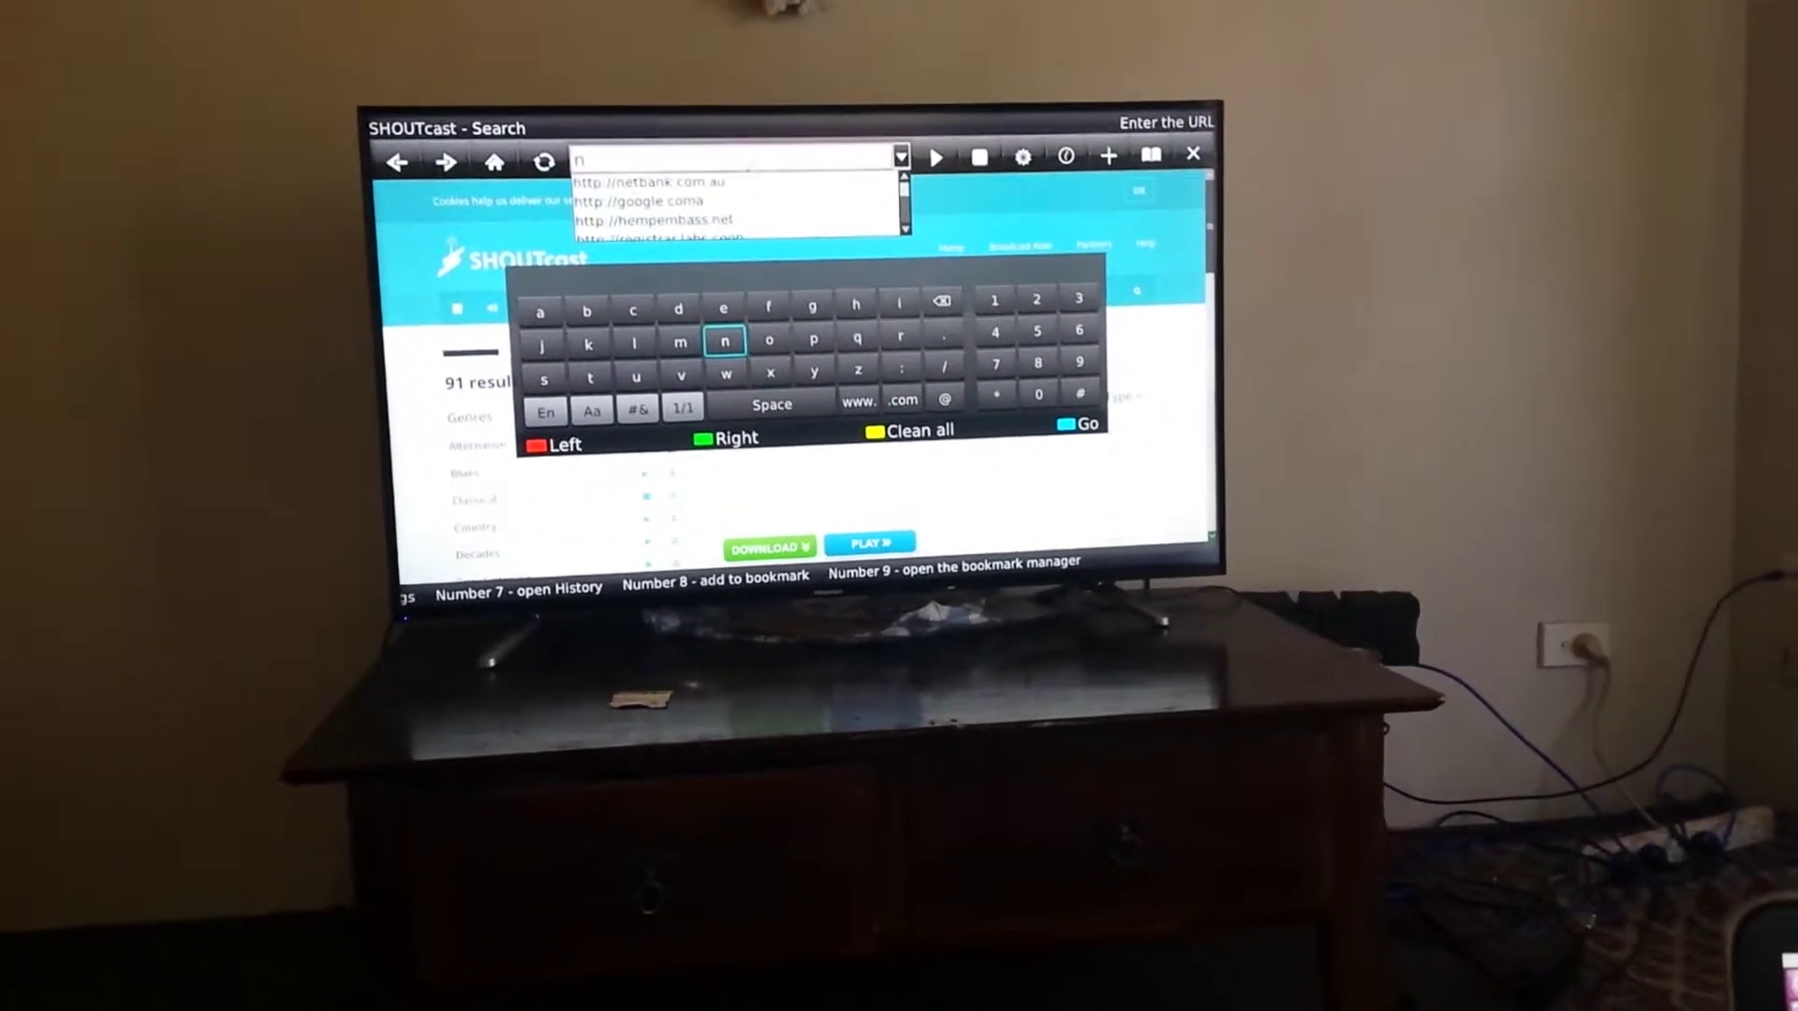
key("Up")
key("Return")
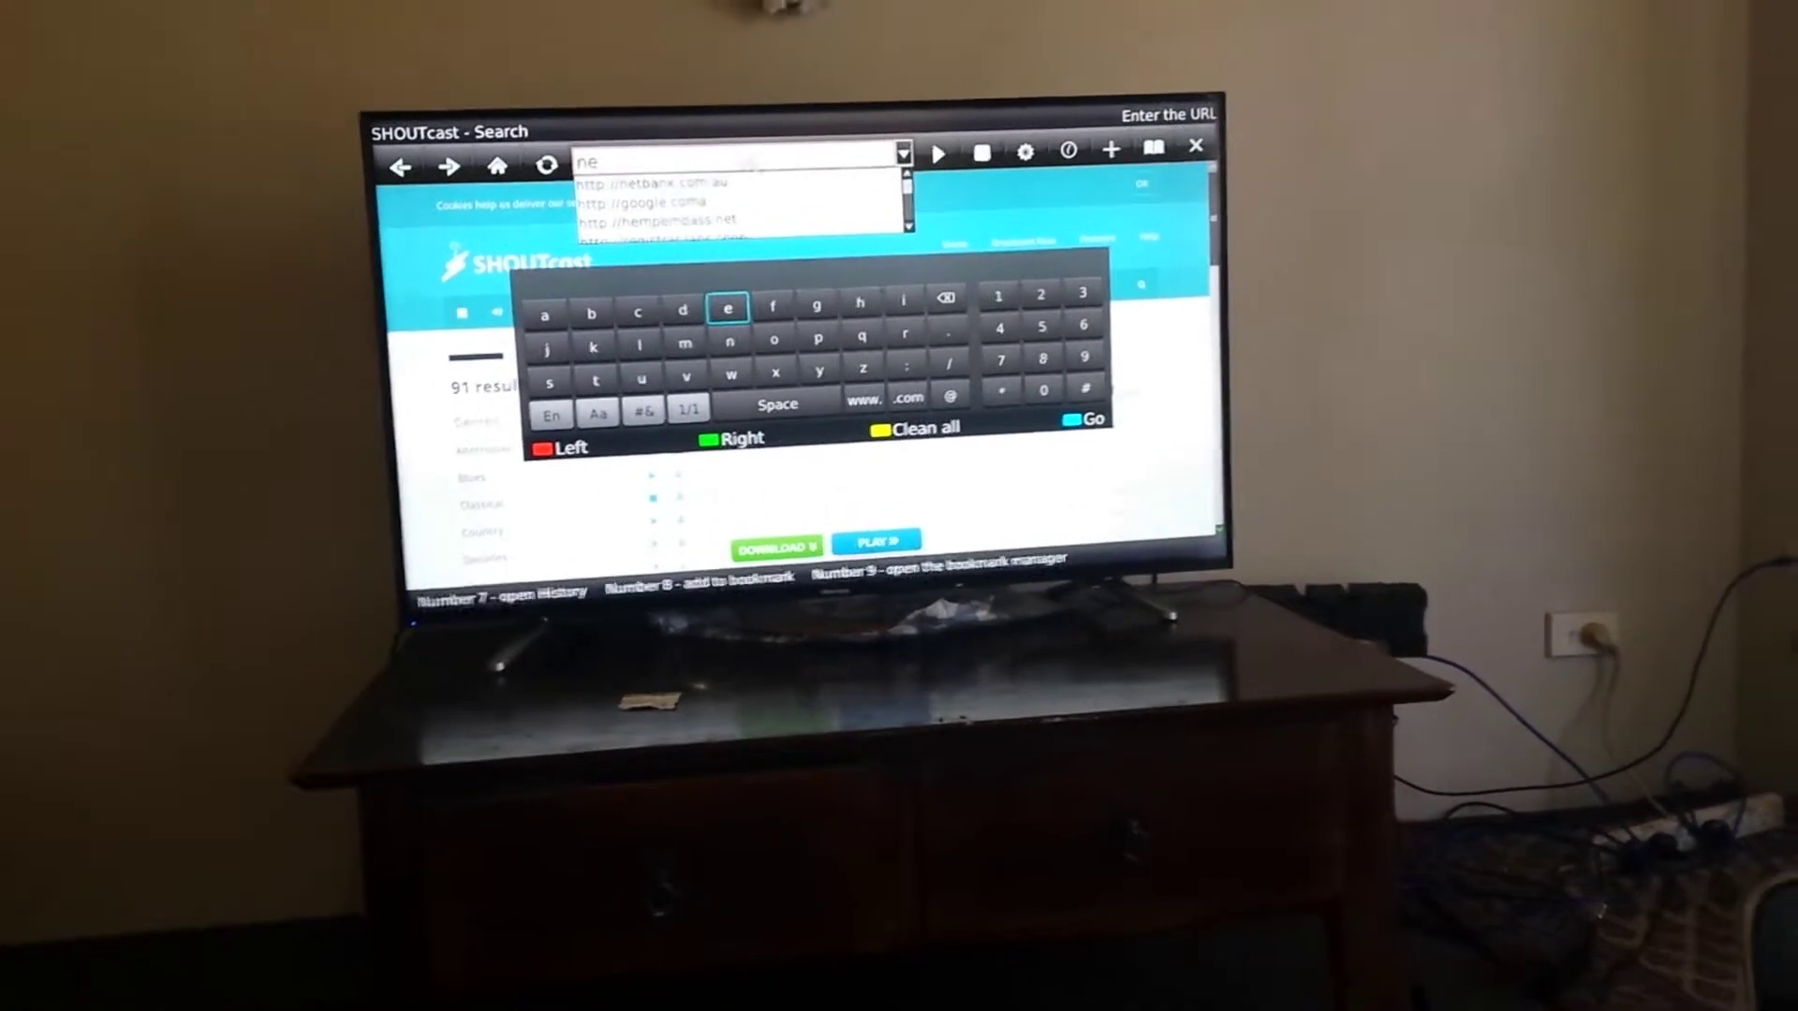
key("Escape")
key("Down")
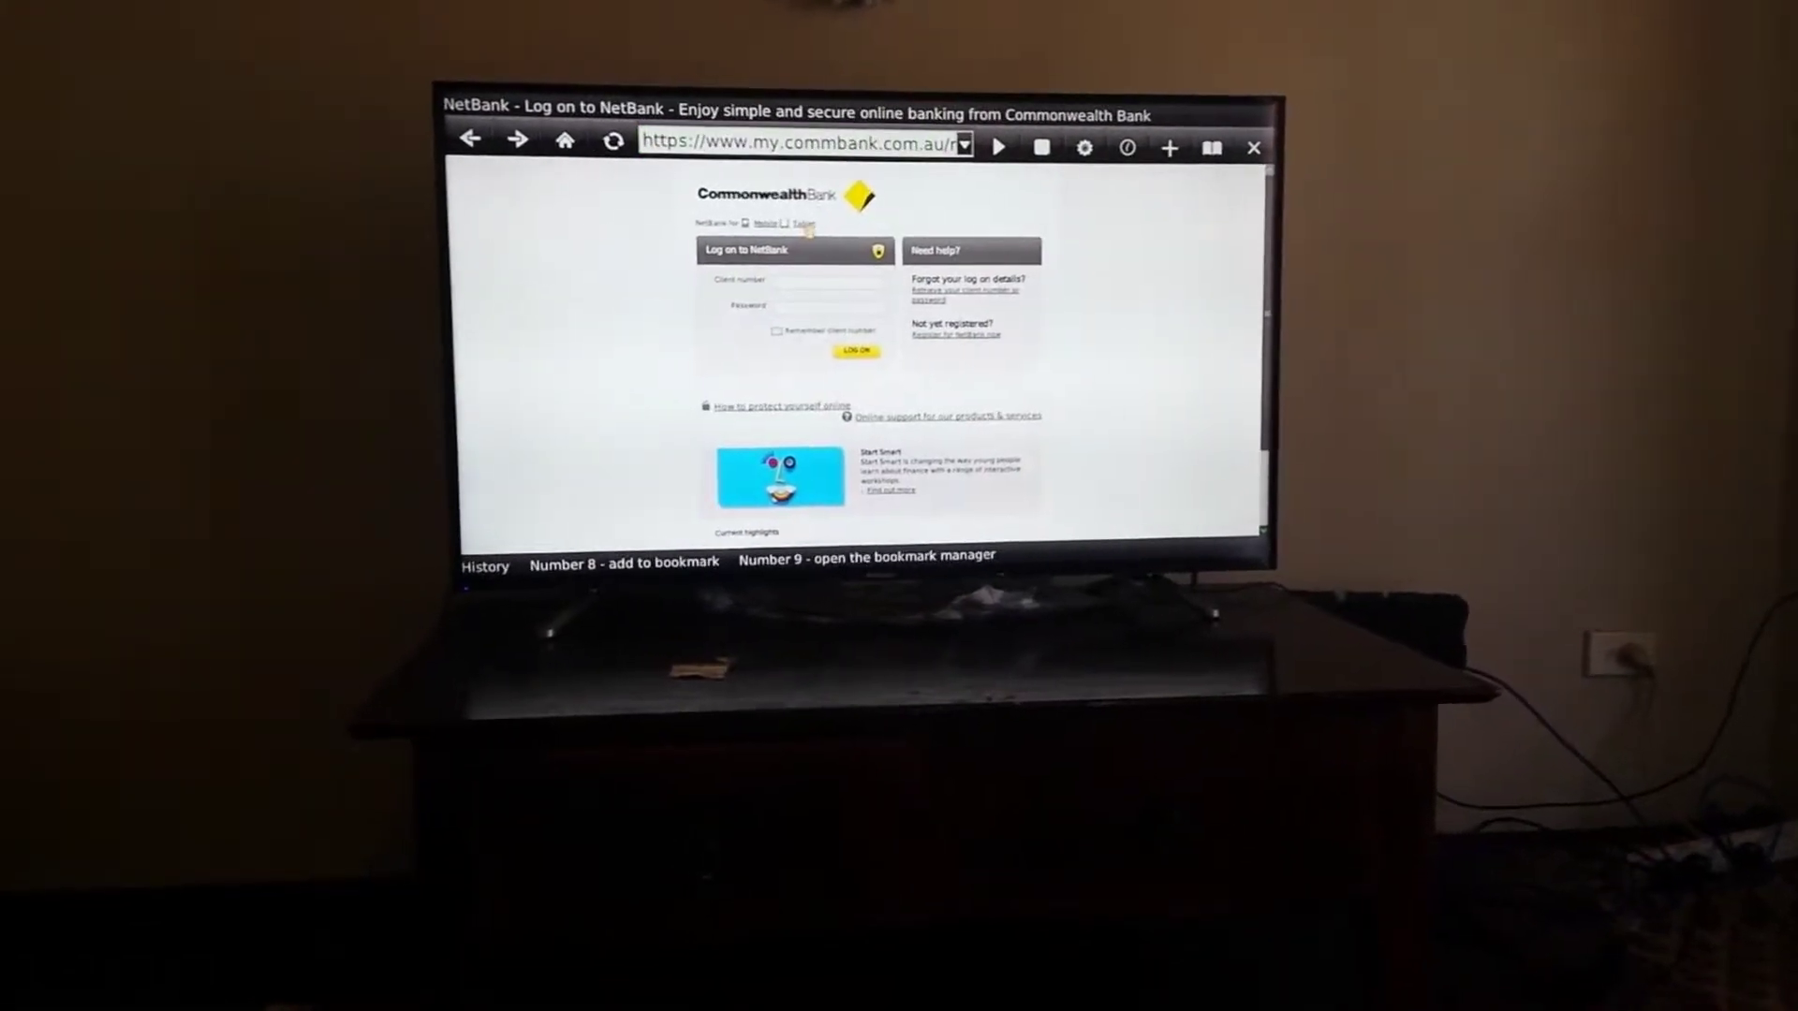
- Enter the client number in the Client number field with the on-screen keyboard
left_click(818, 290)
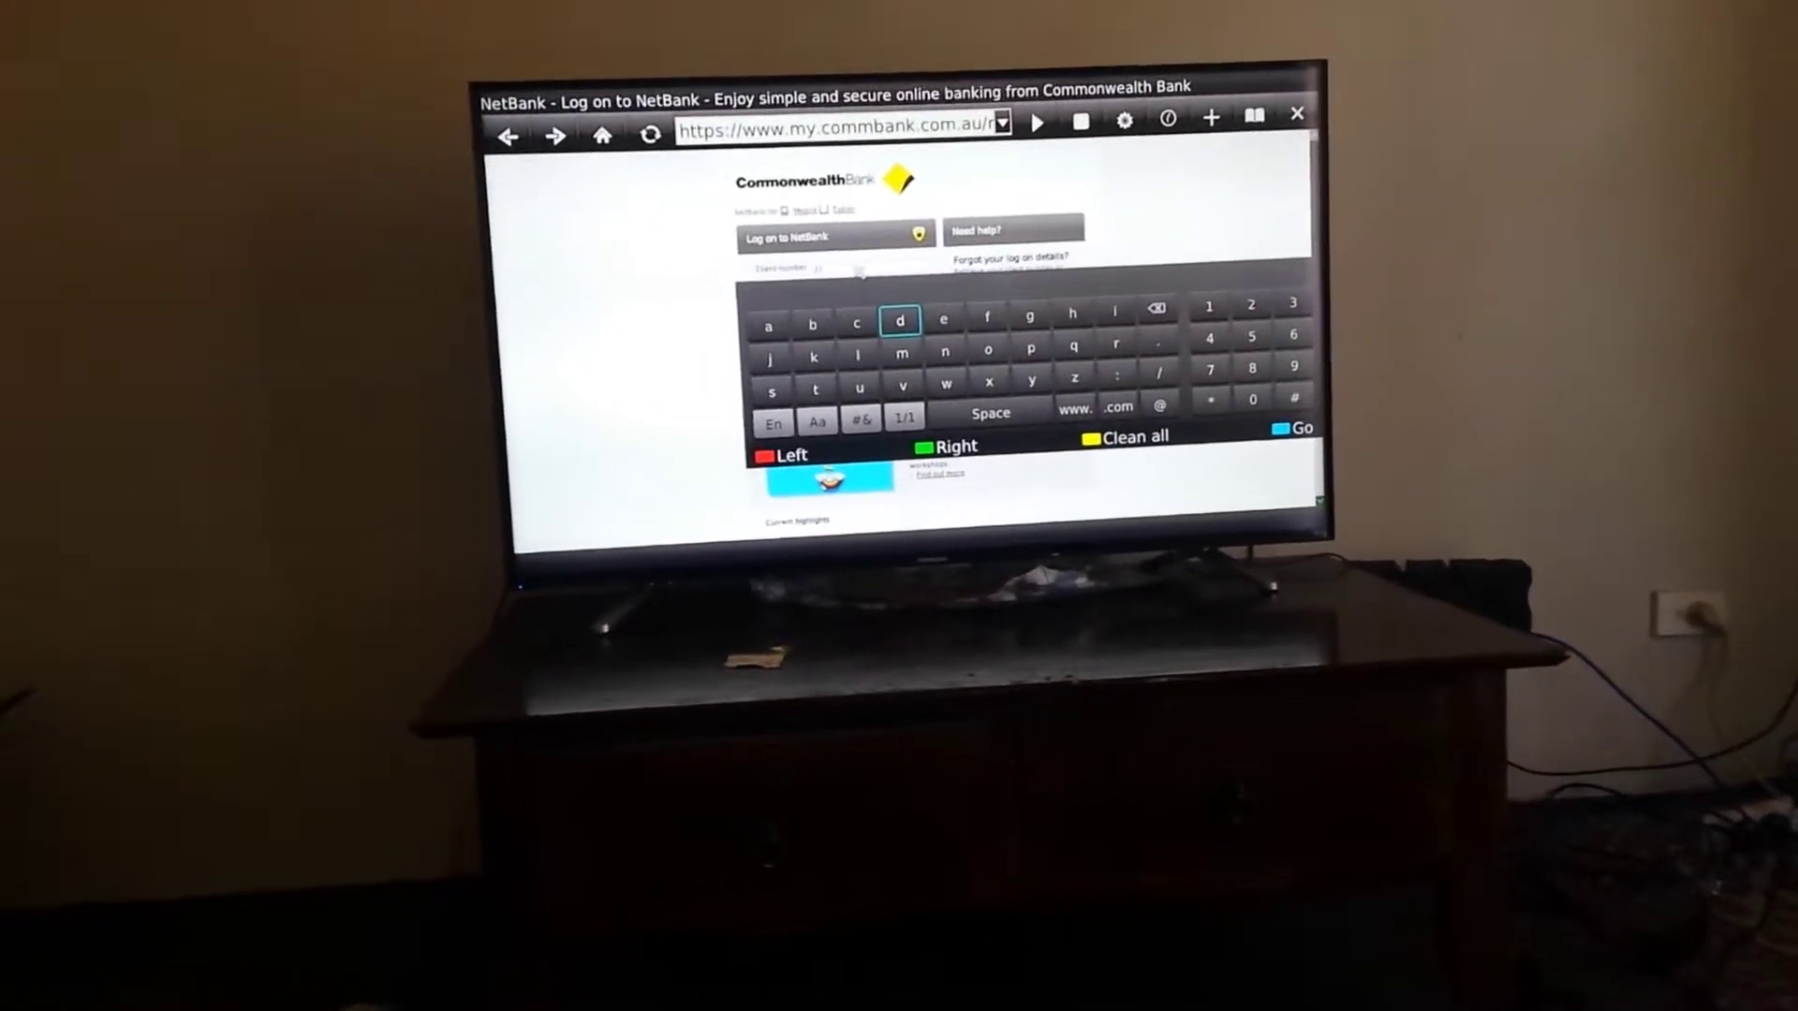
type("9")
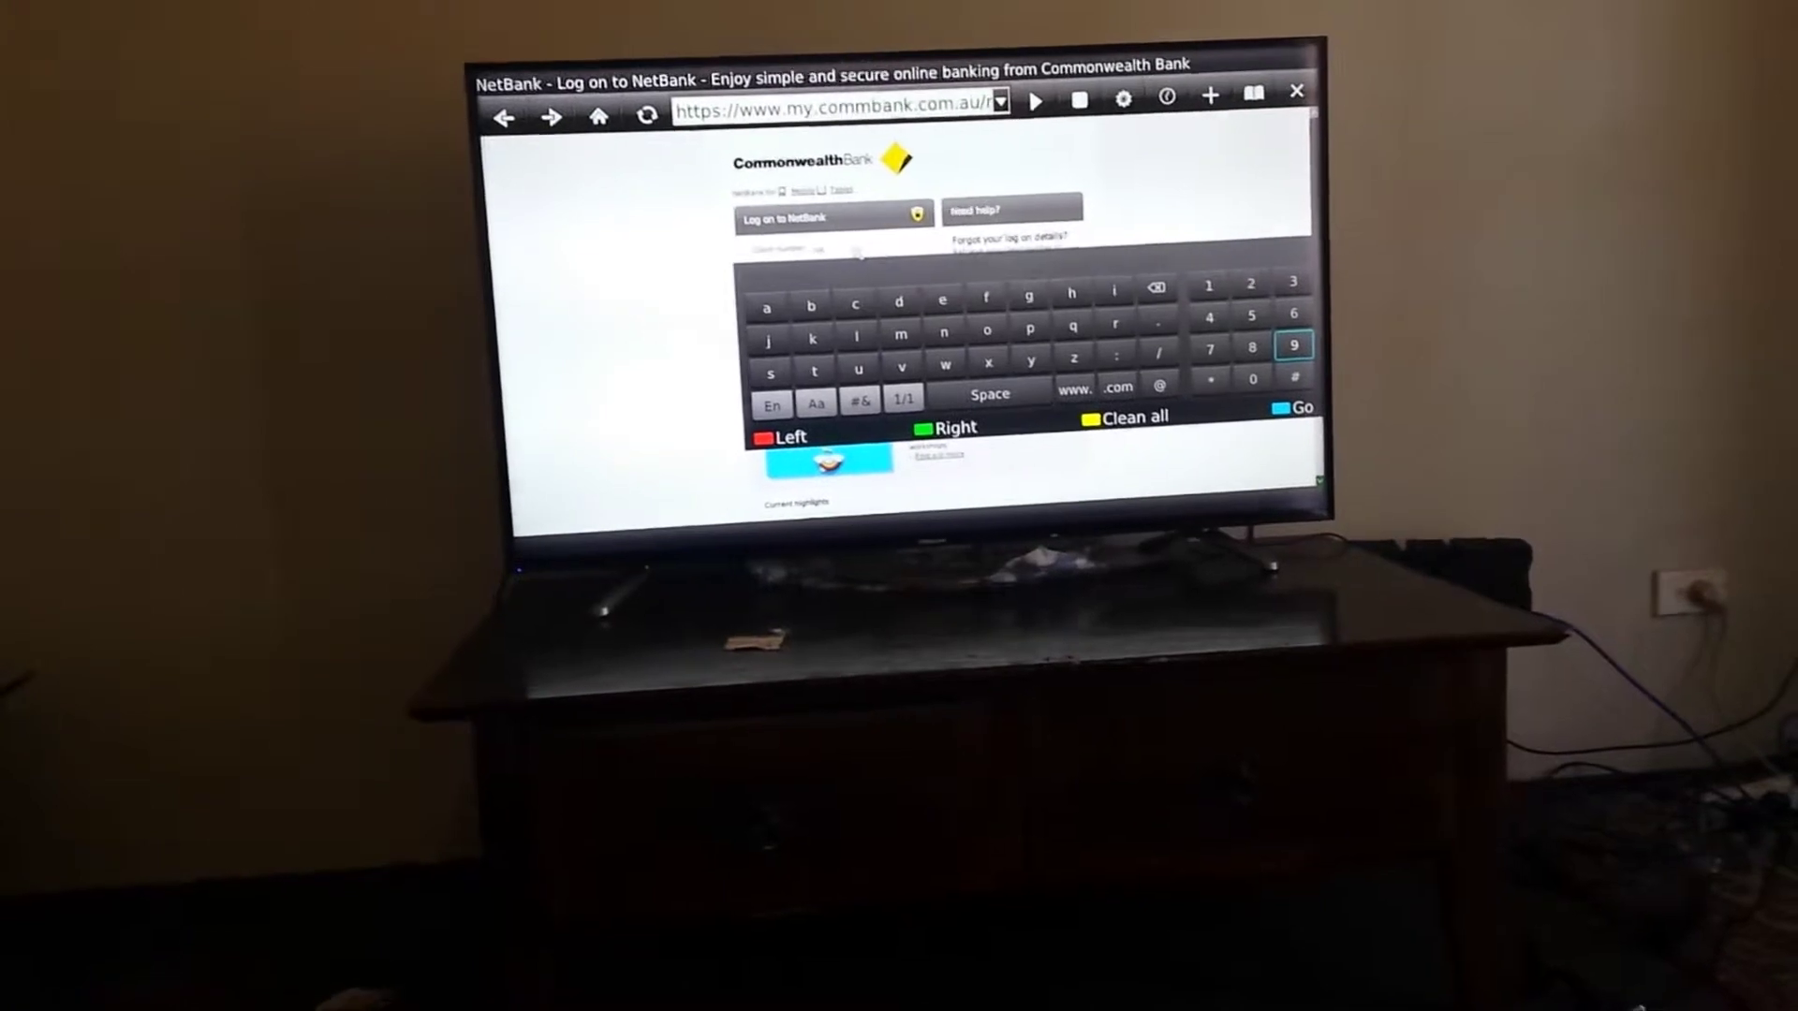
key("Left")
key("Left")
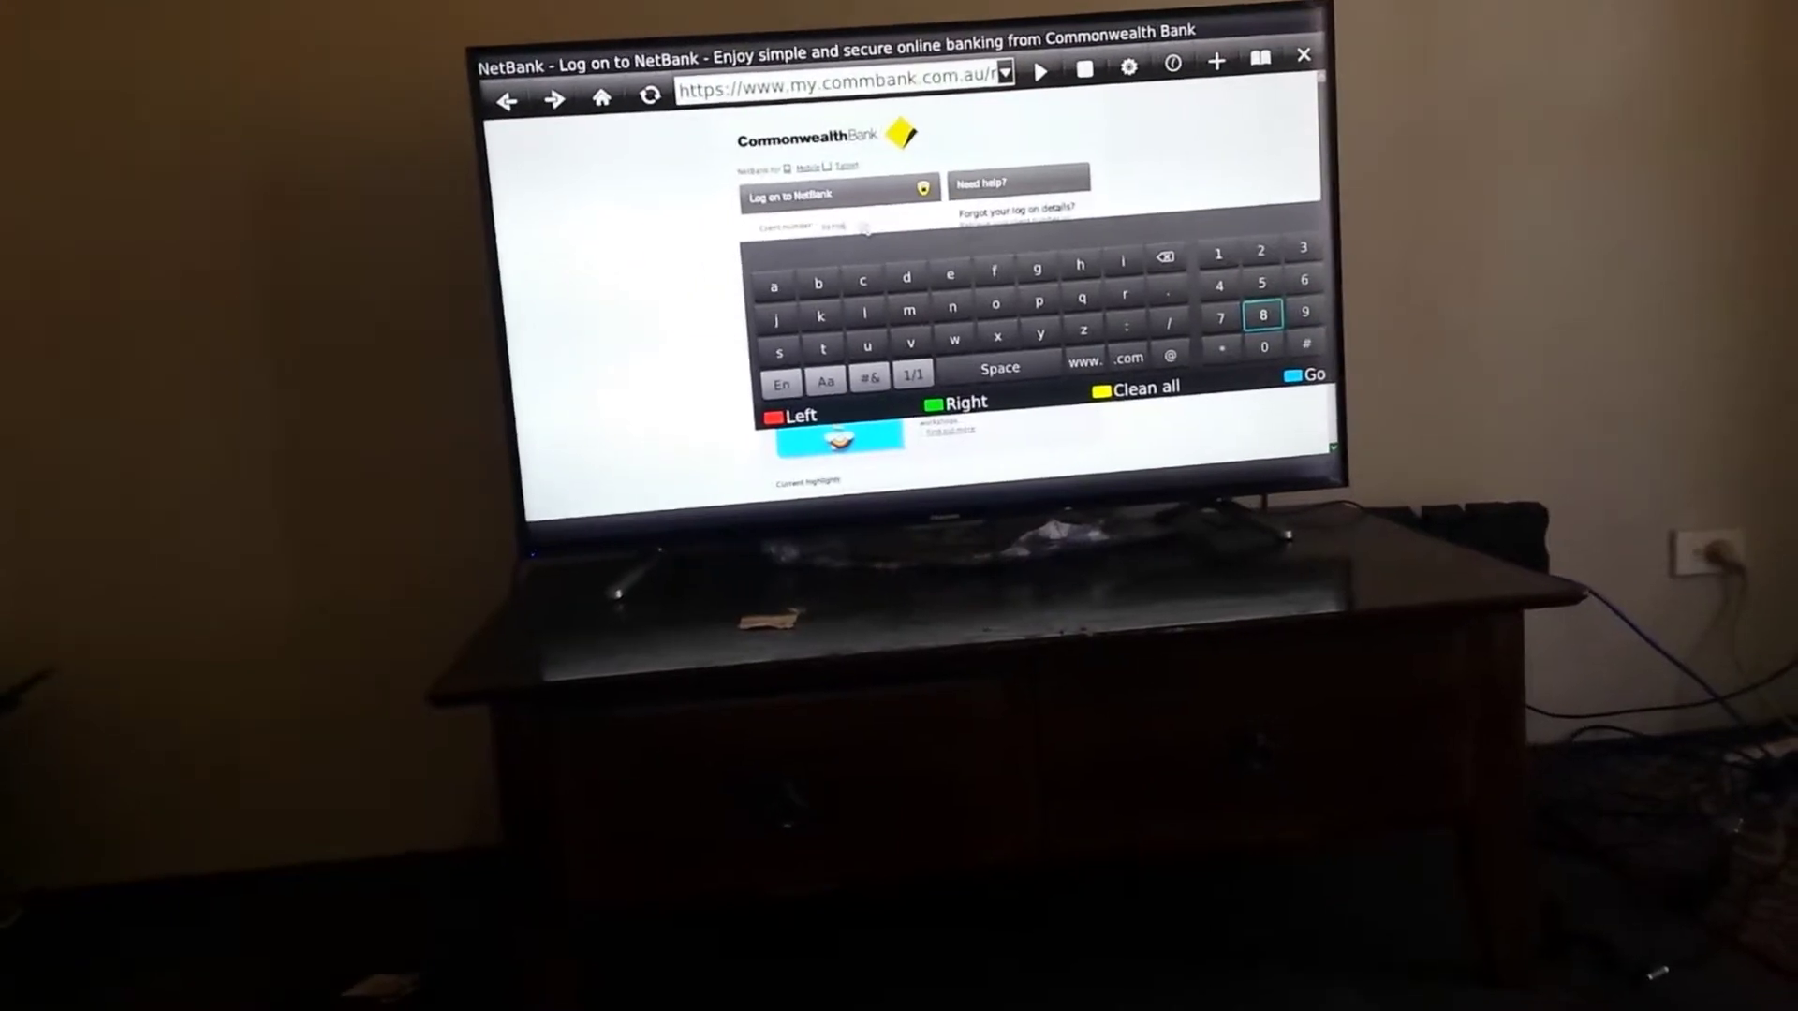
key("Up")
key("Up")
key("Left")
key("Down")
key("Down")
key("Right")
key("Right")
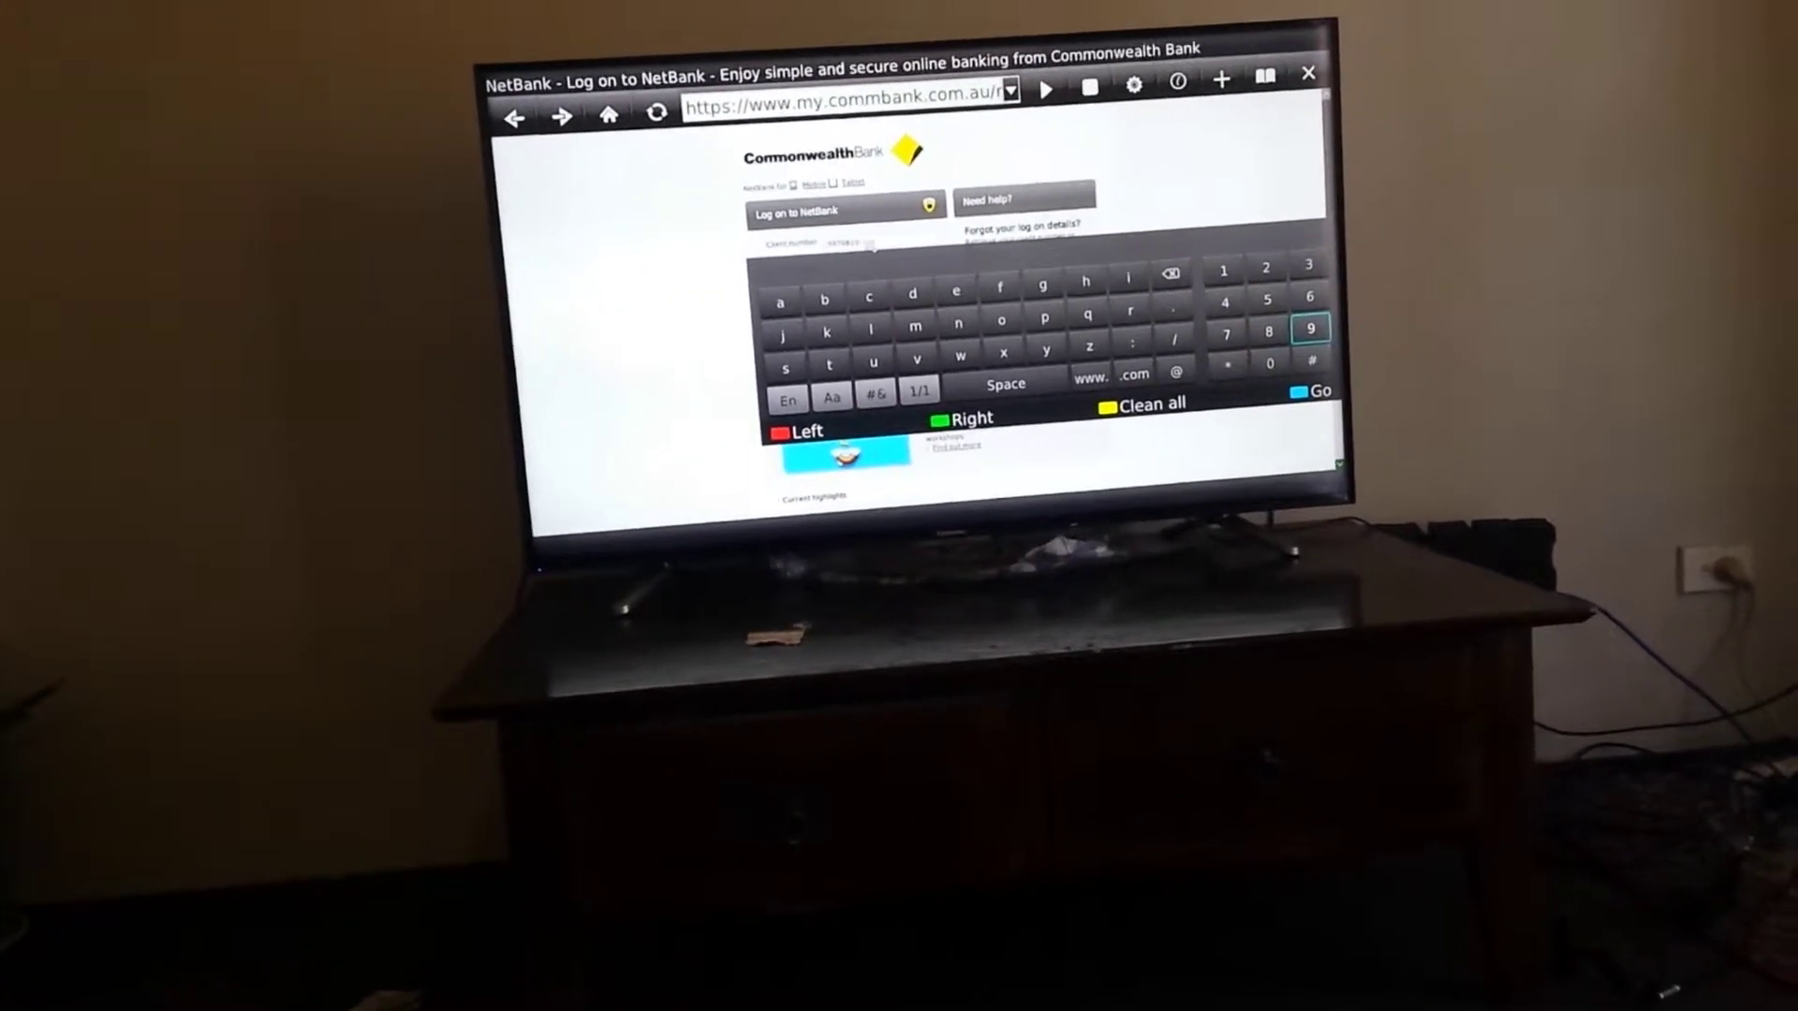
key("Up")
key("Up")
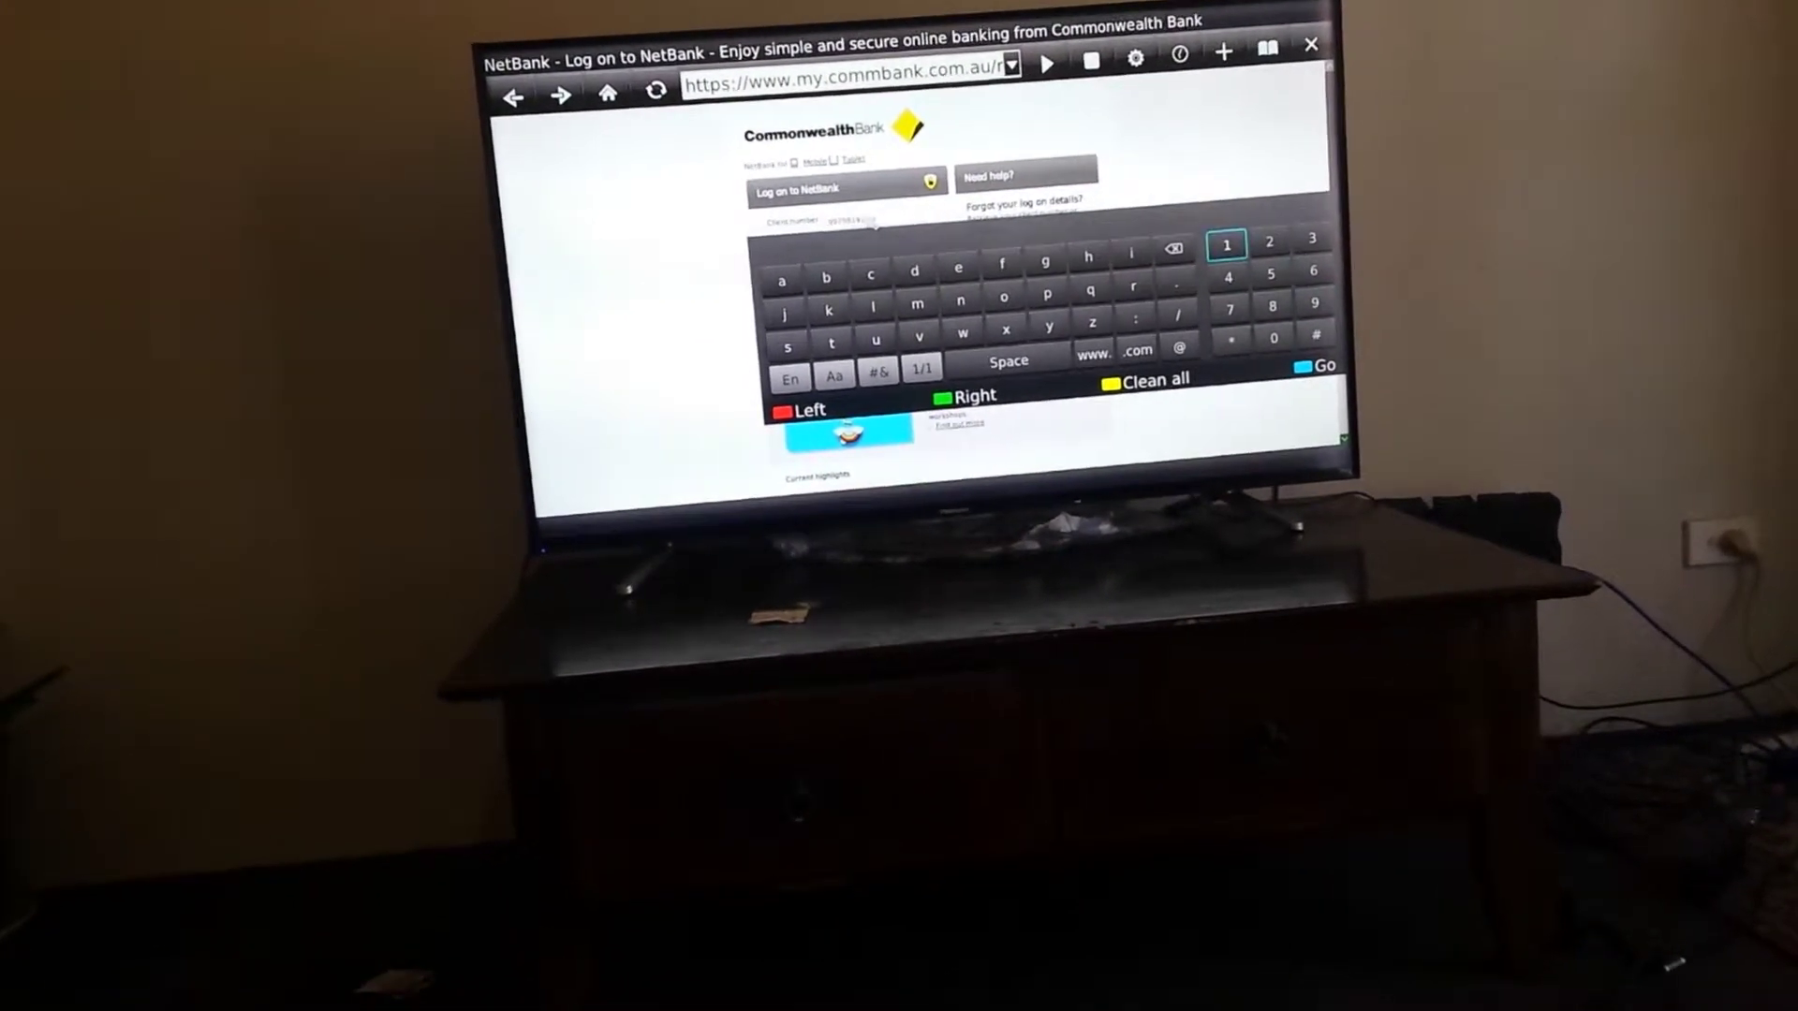
key("Left")
key("Left")
key("Escape")
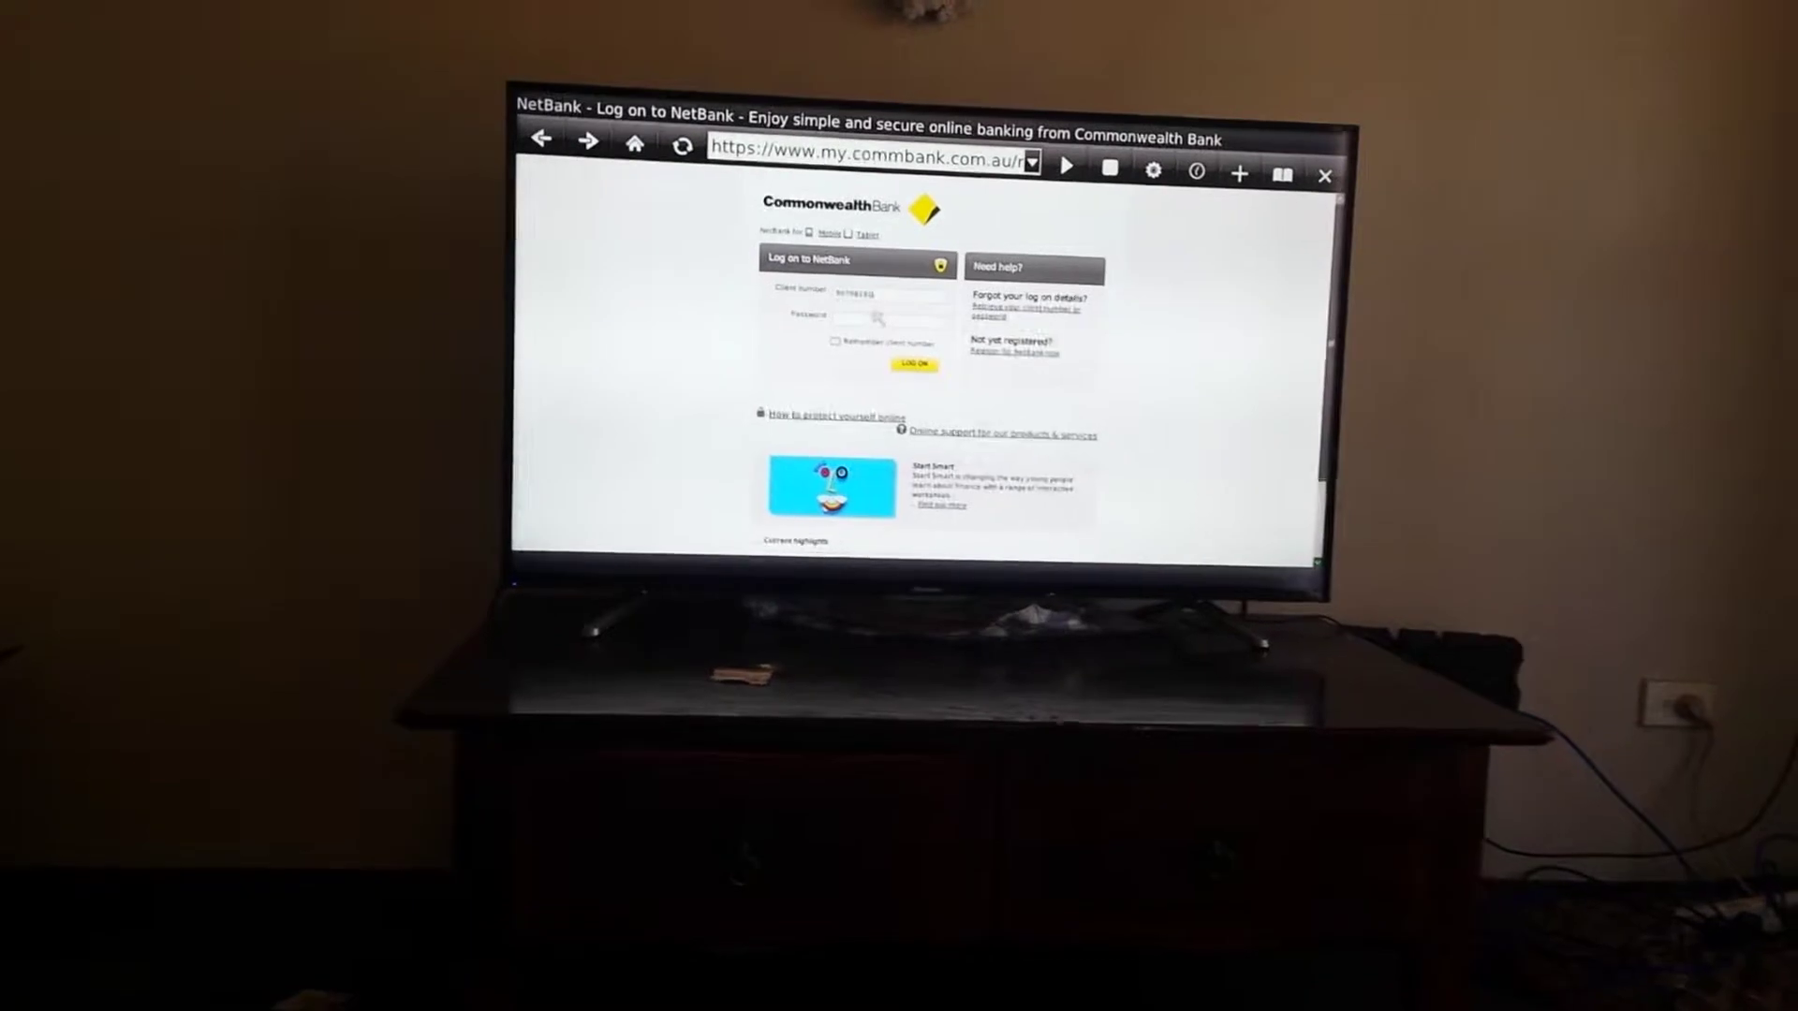
- Enter the masked password and toggle the remember-client-number option
key("Return")
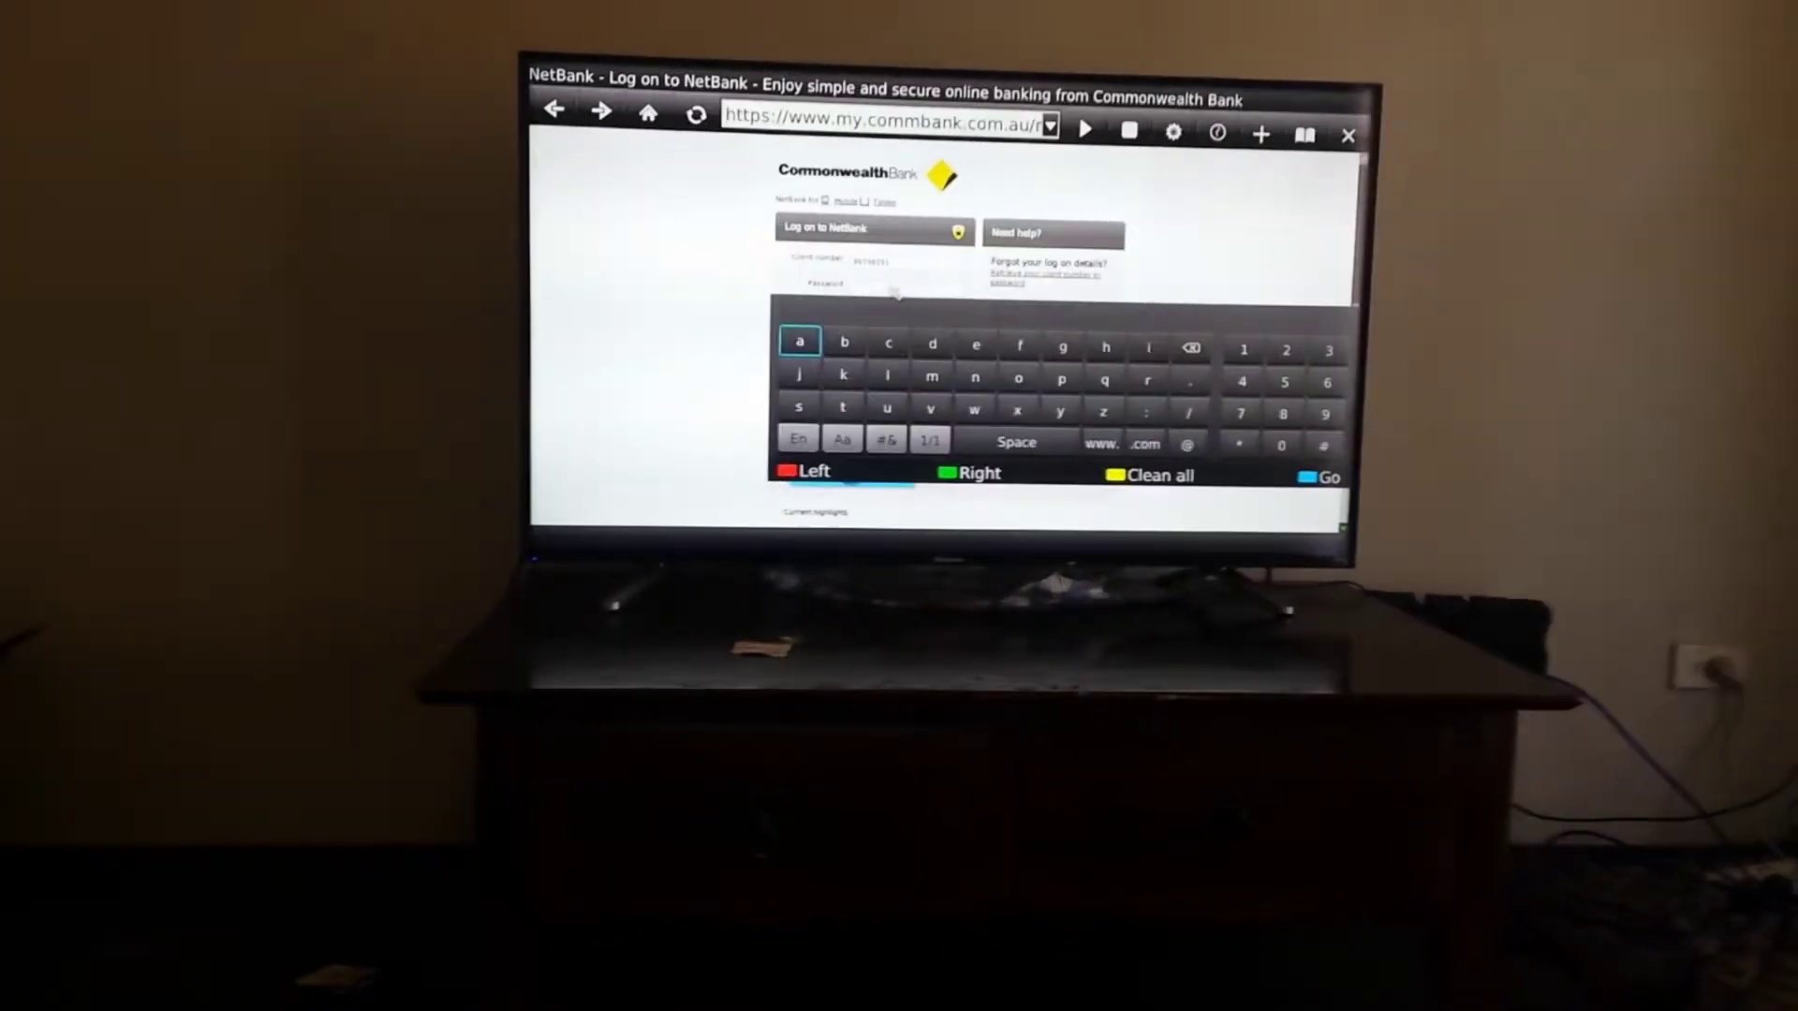
key("Down")
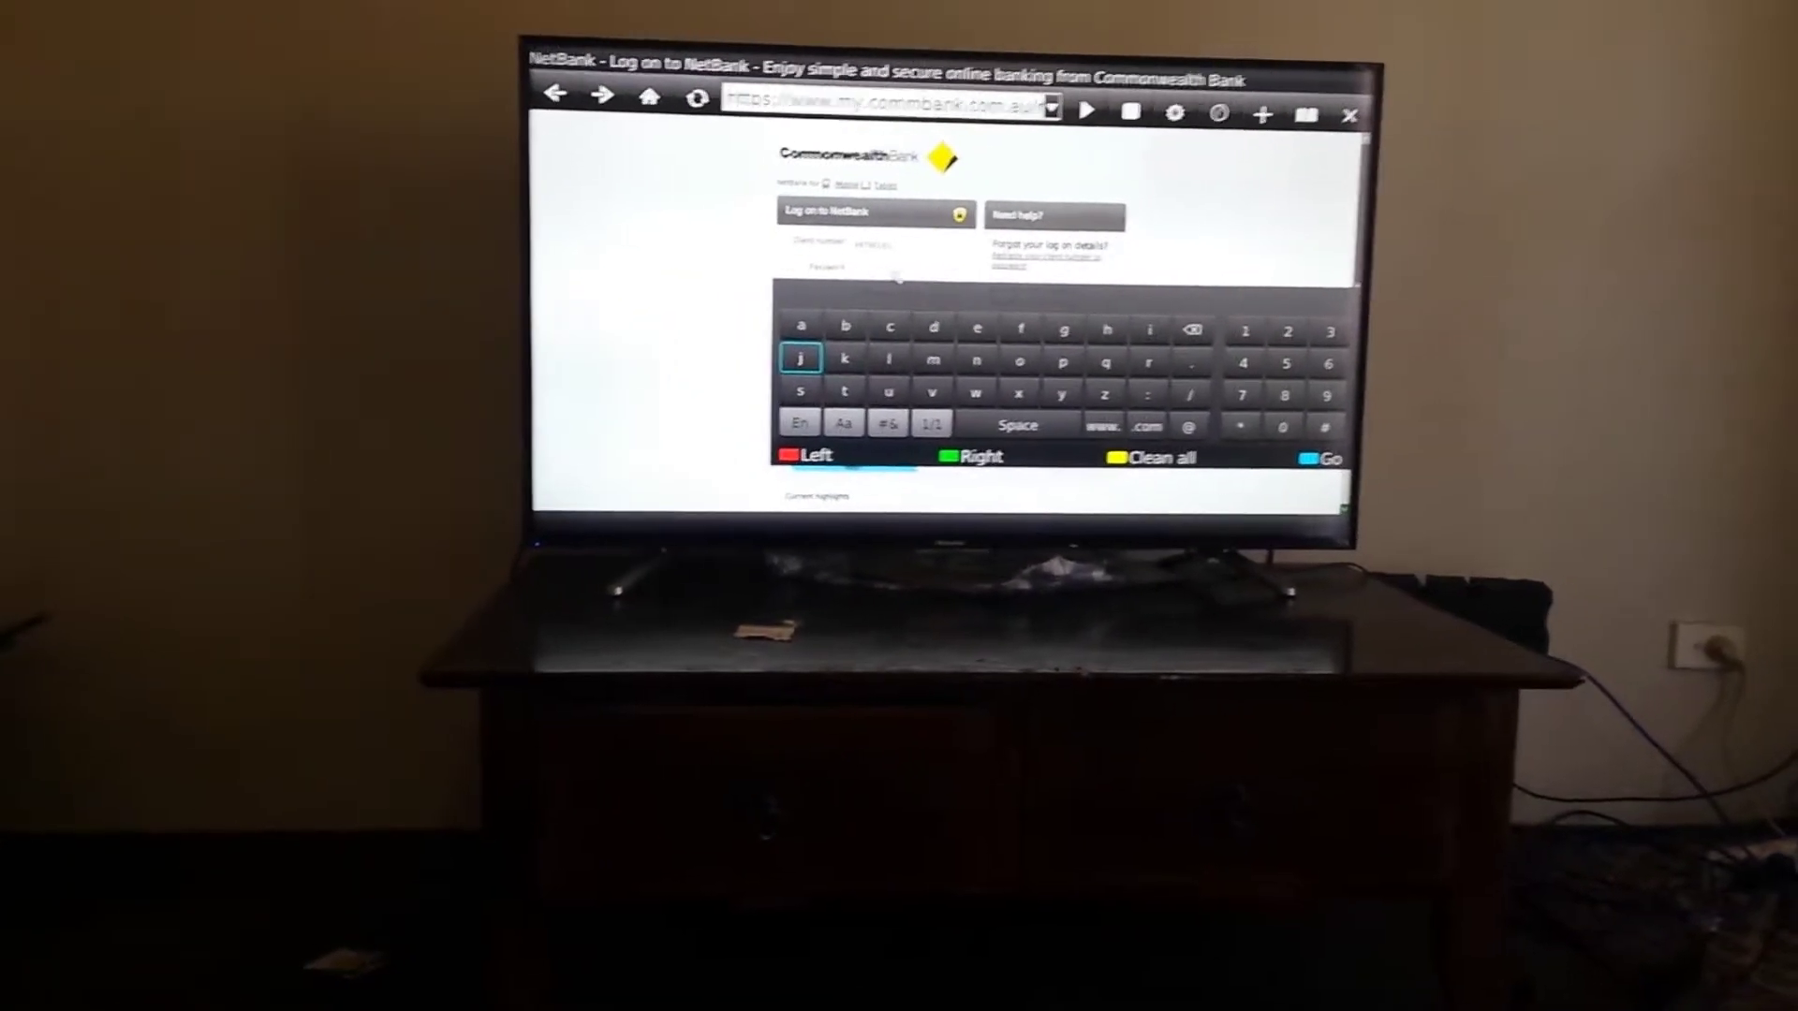
key("Right")
key("Right")
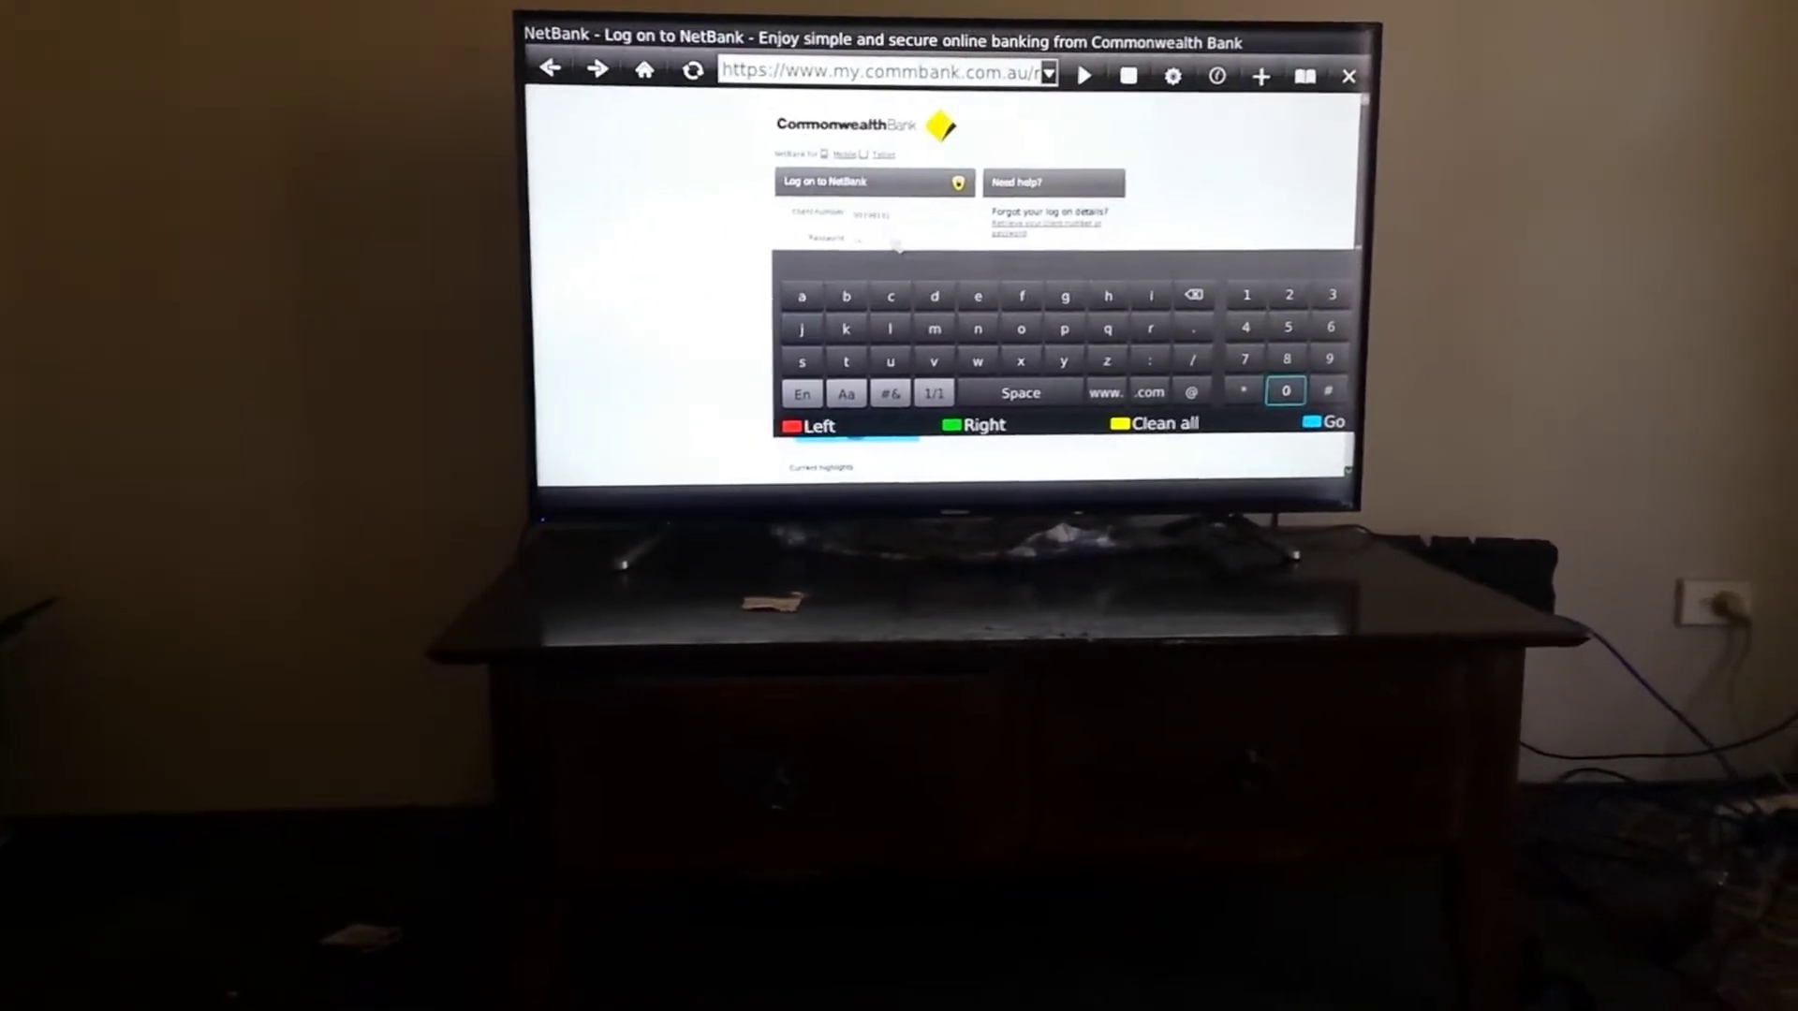
key("Up")
key("Up")
key("Left")
key("Left")
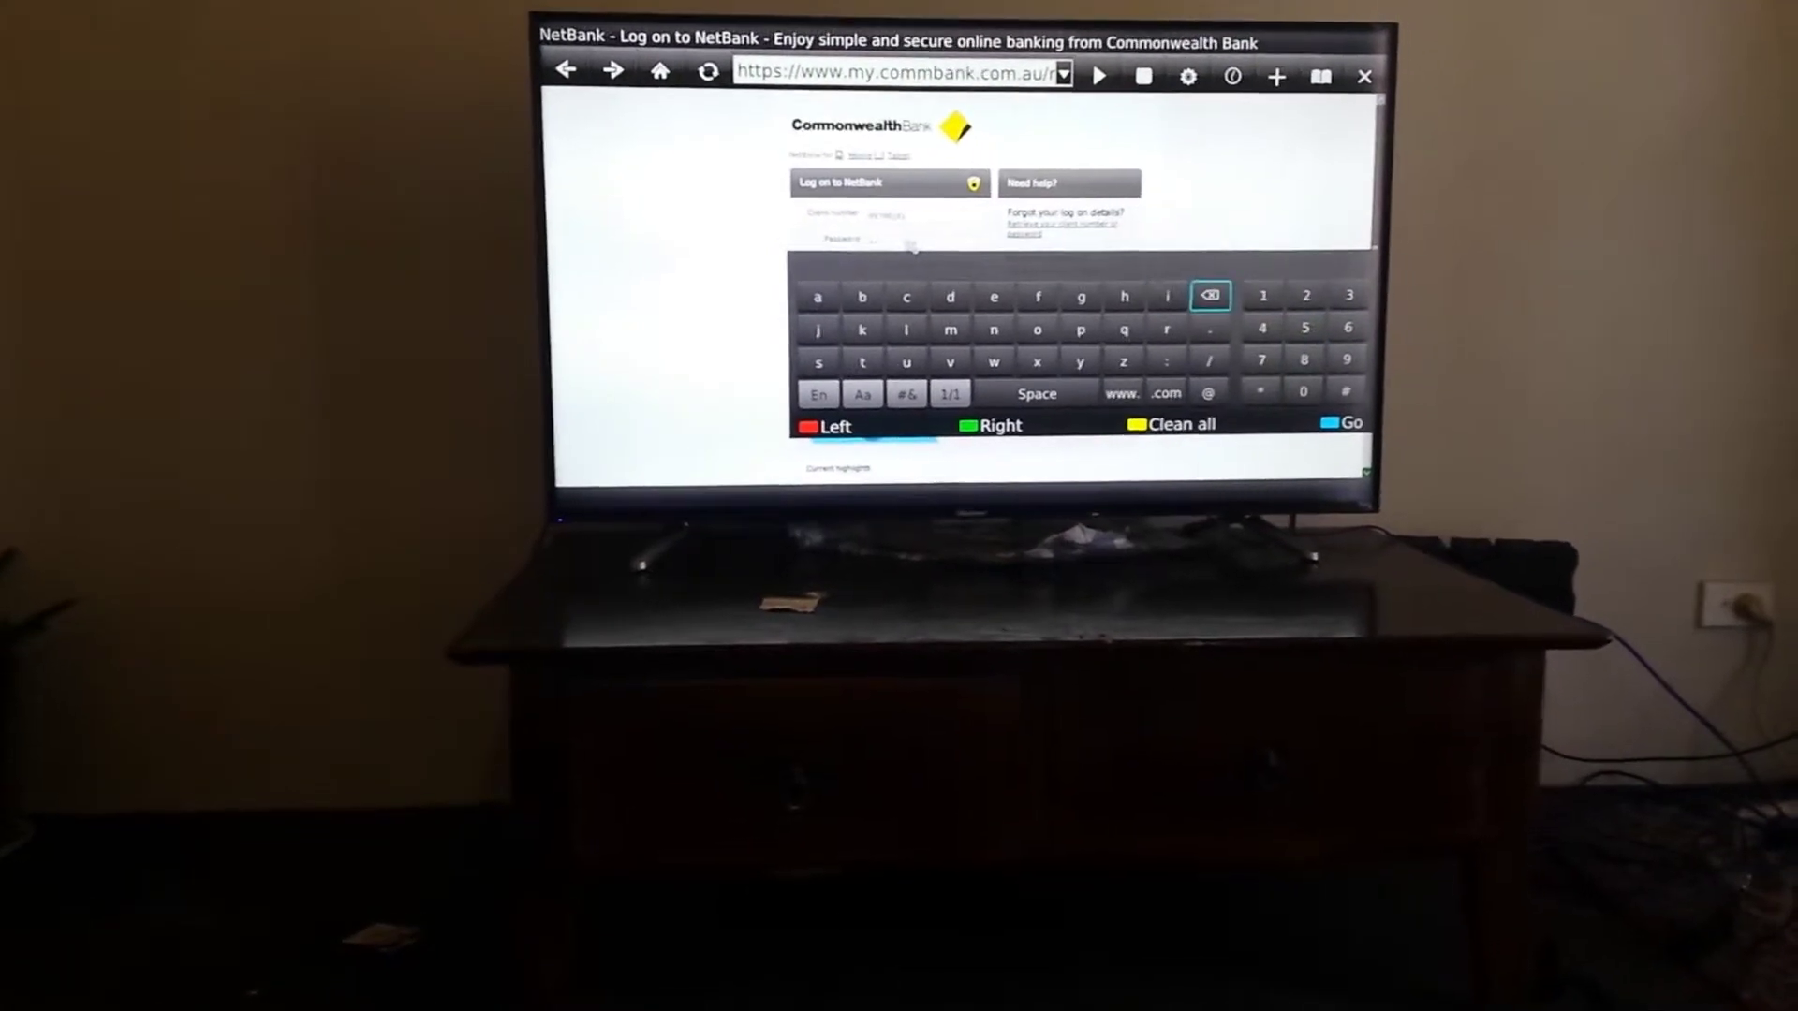
key("Left")
key("Left")
key("Left")
key("Left")
key("Left")
key("Left")
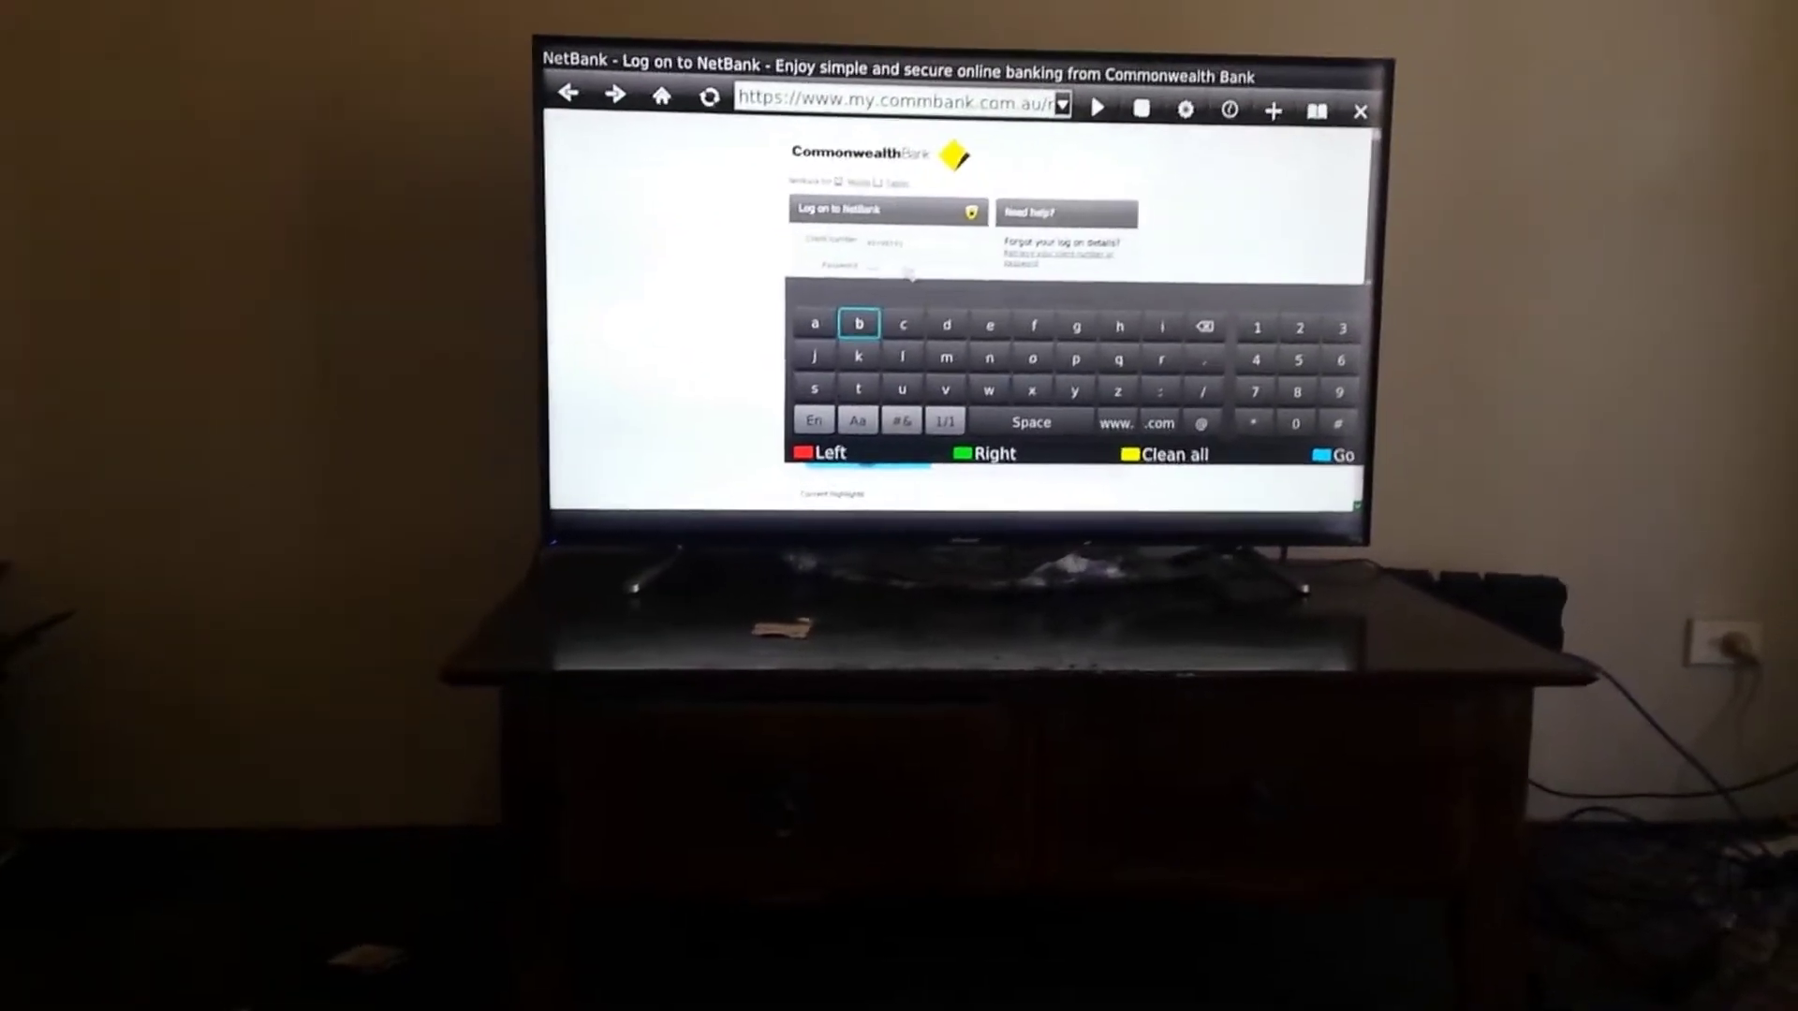
key("Down")
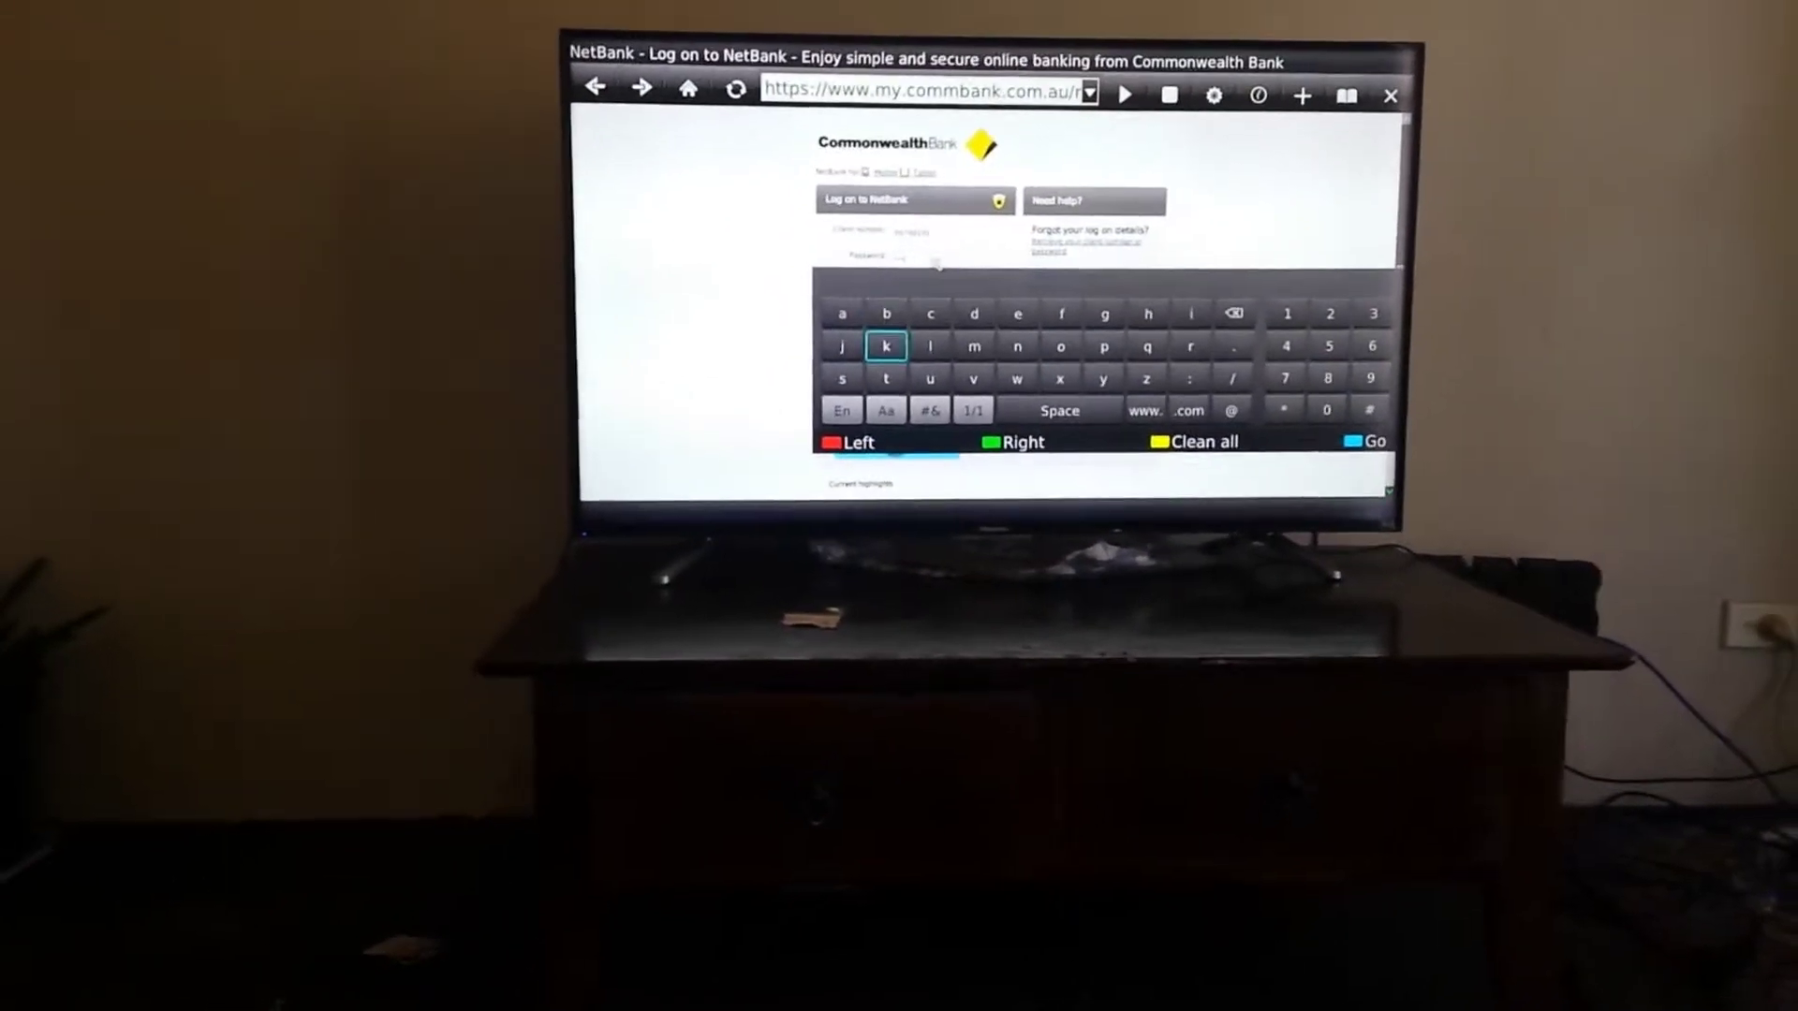
key("Down")
key("Right")
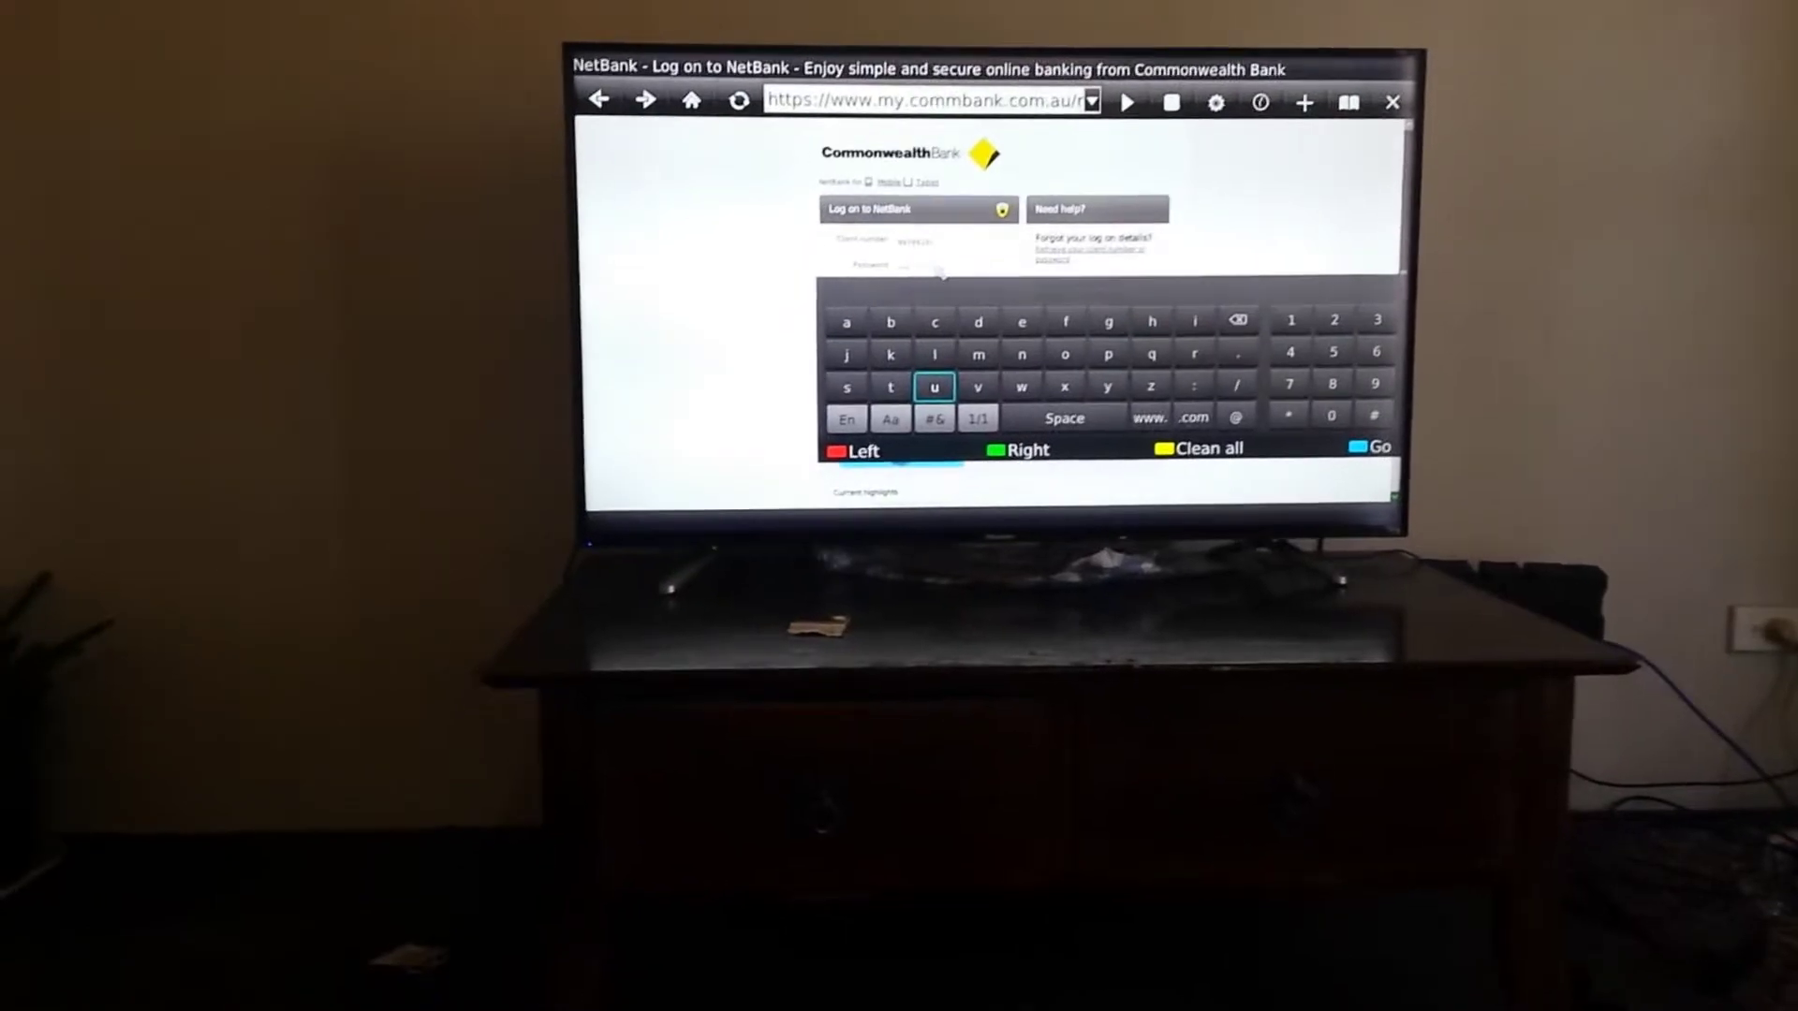
key("Right")
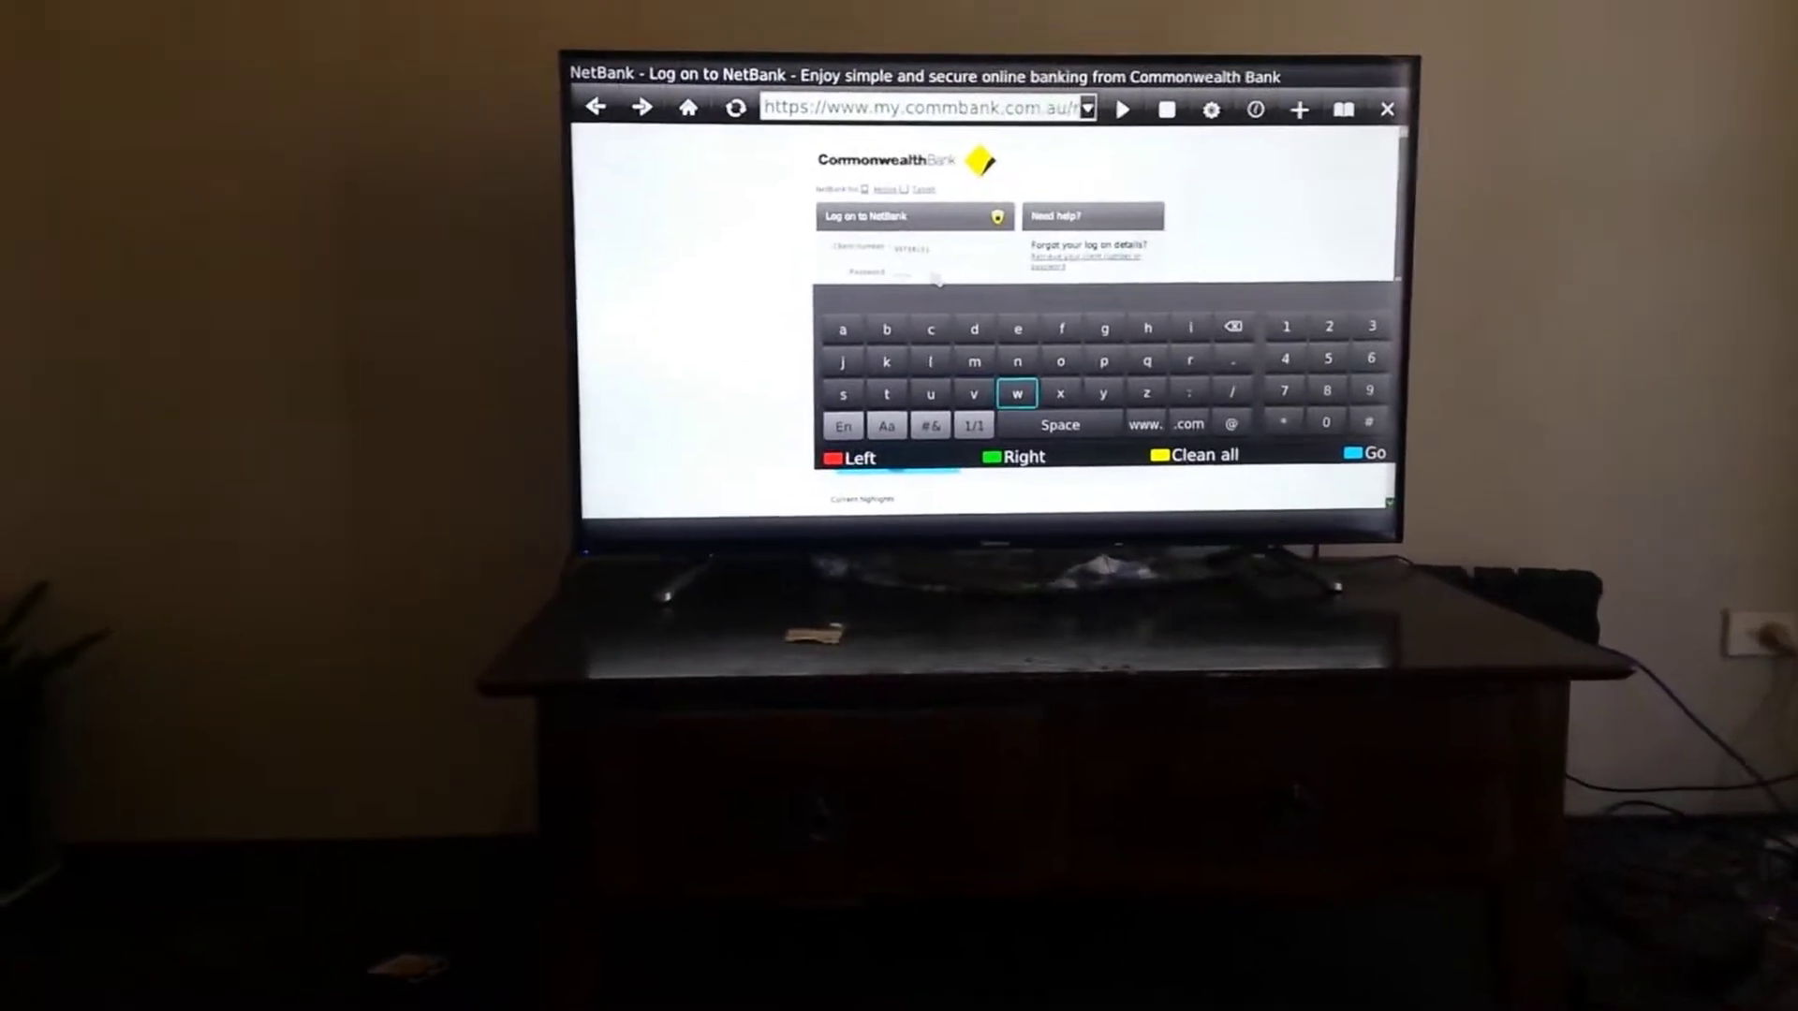
key("Left")
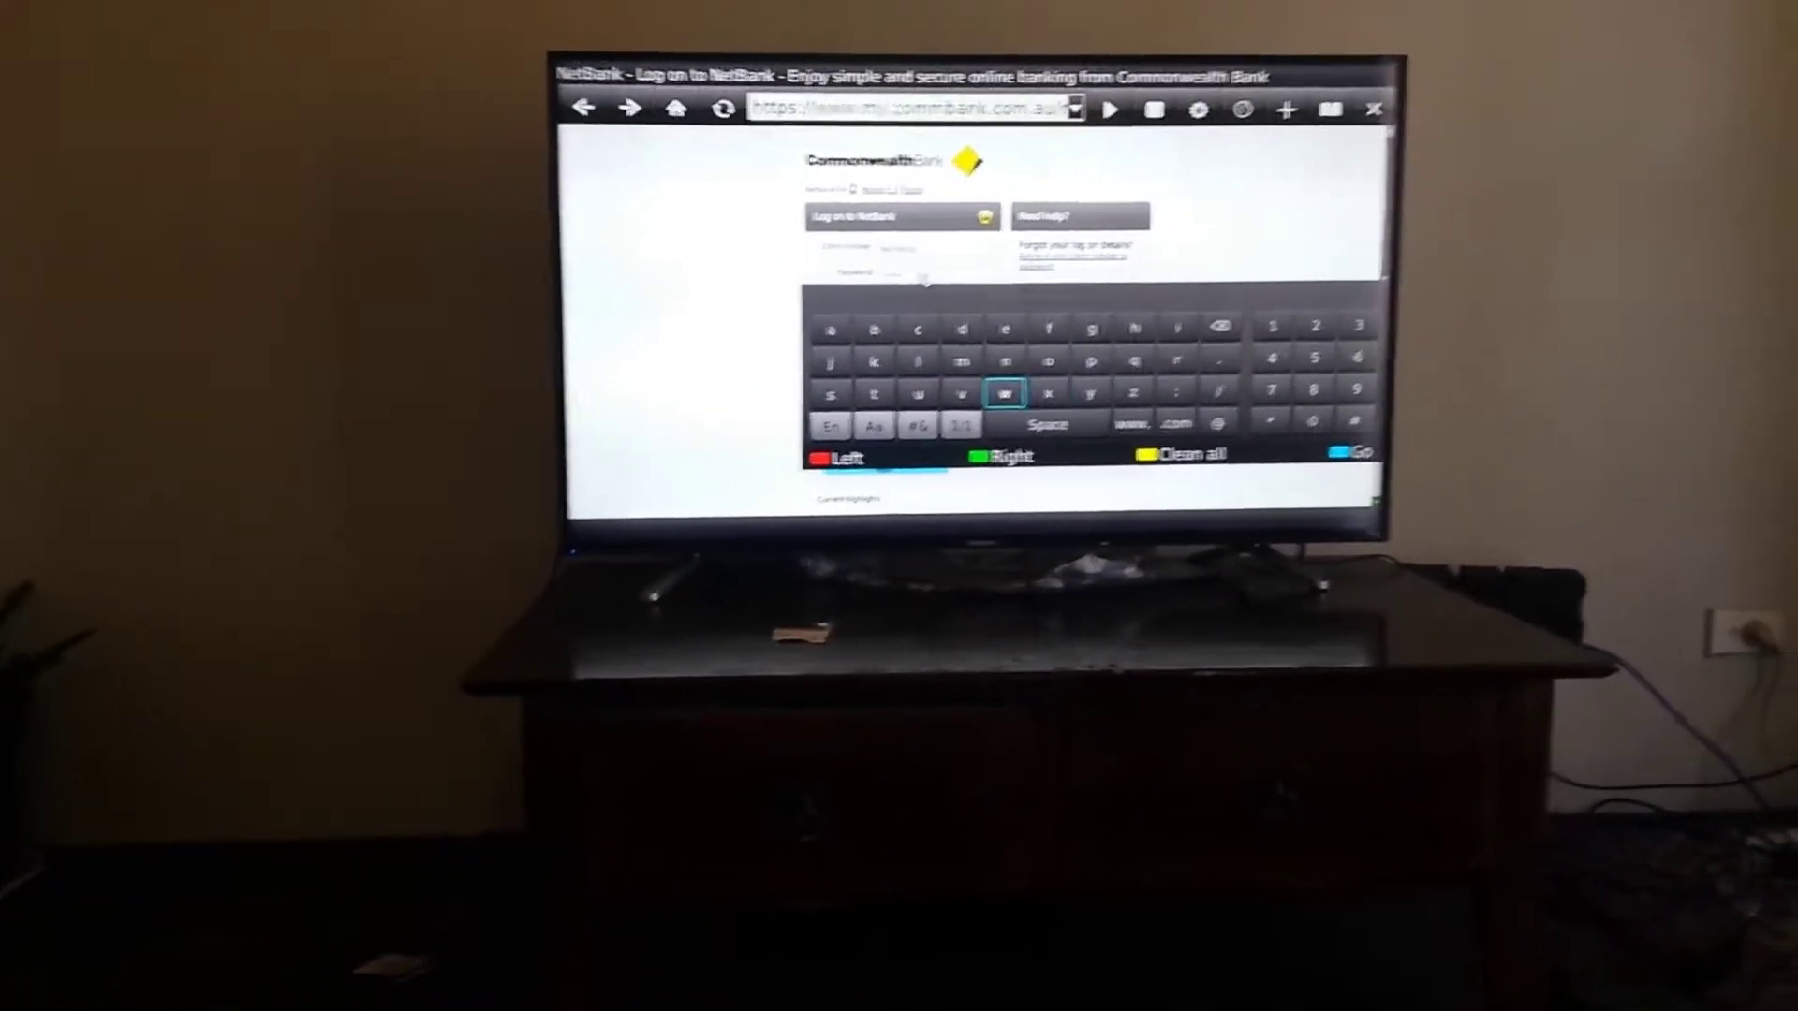
key("Left")
key("Left")
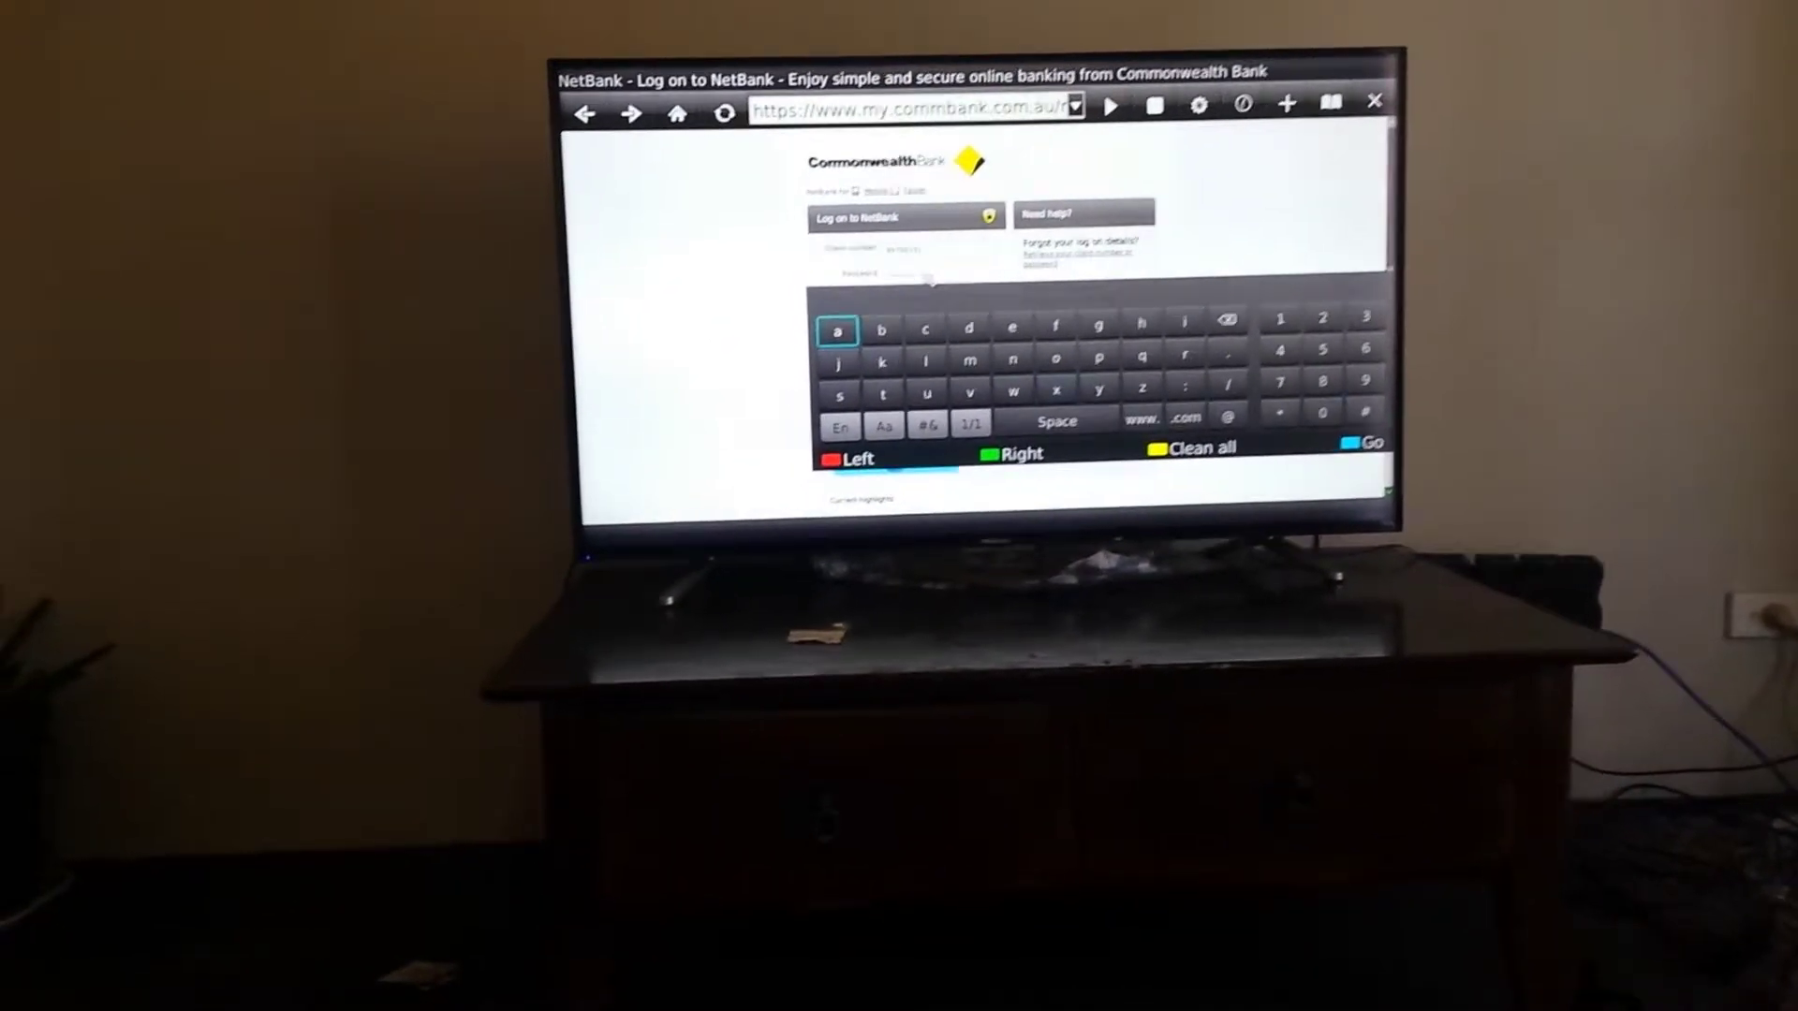
key("Escape")
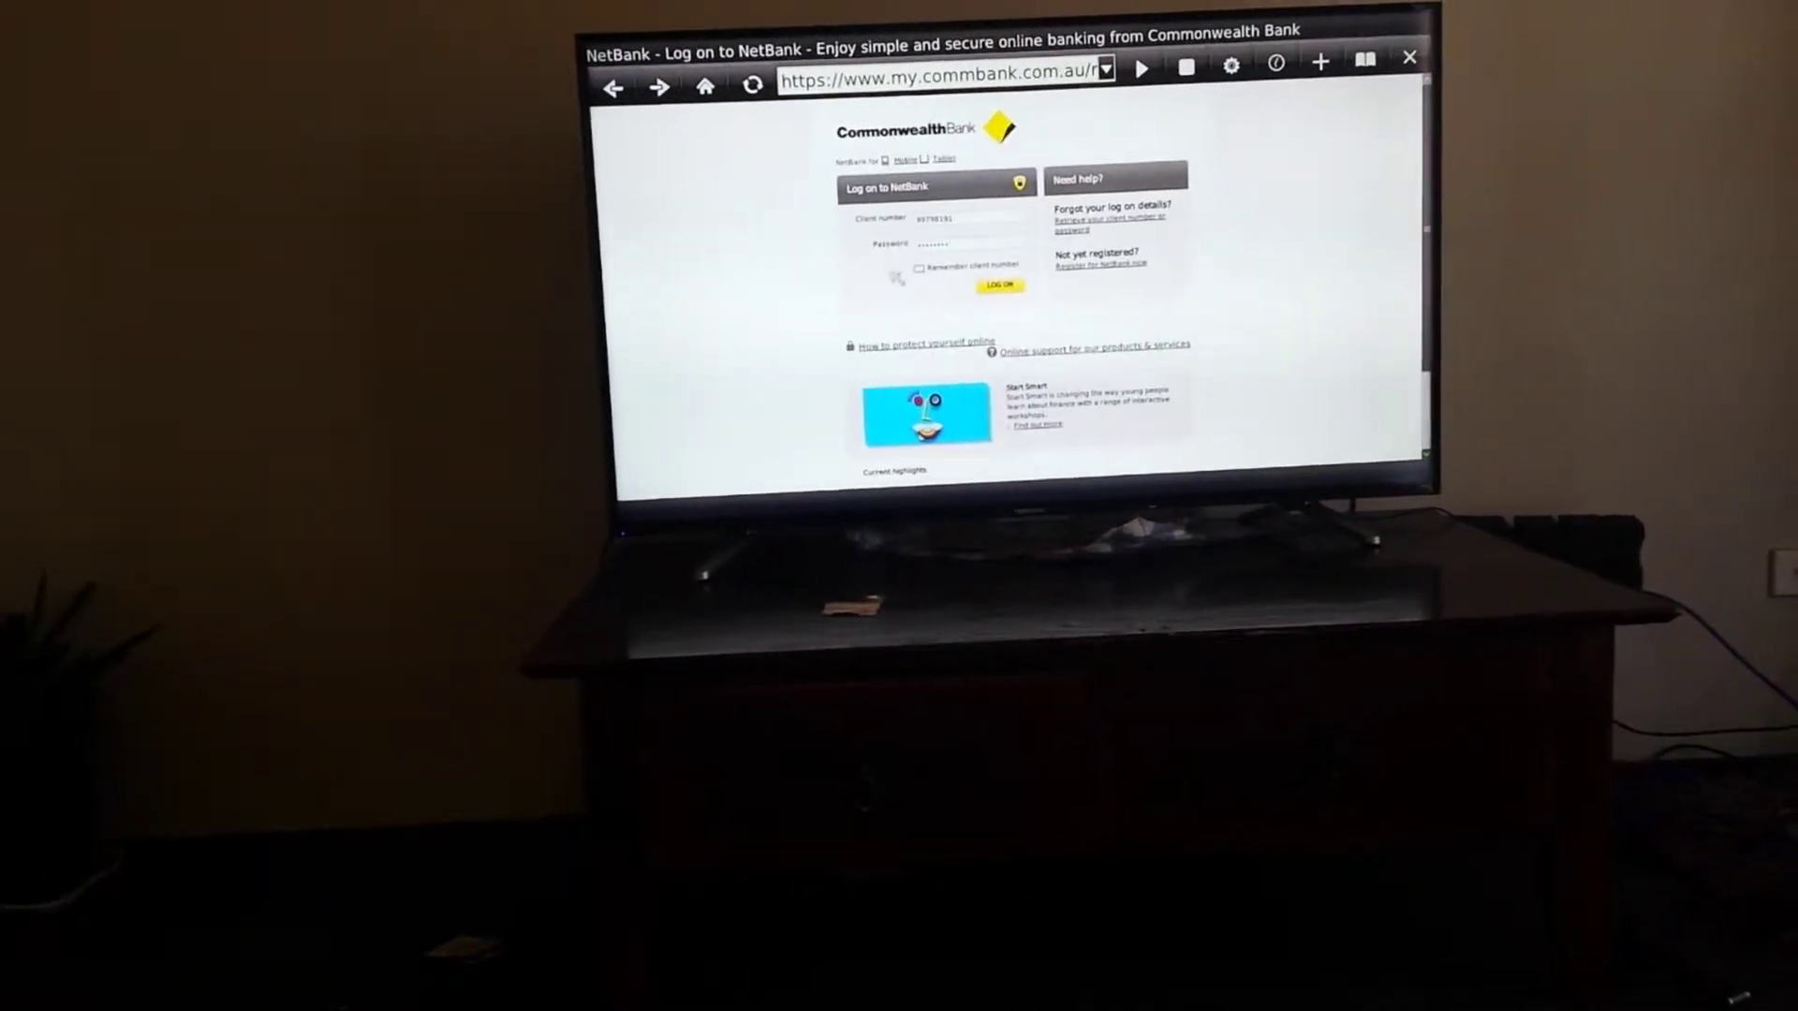
left_click(924, 273)
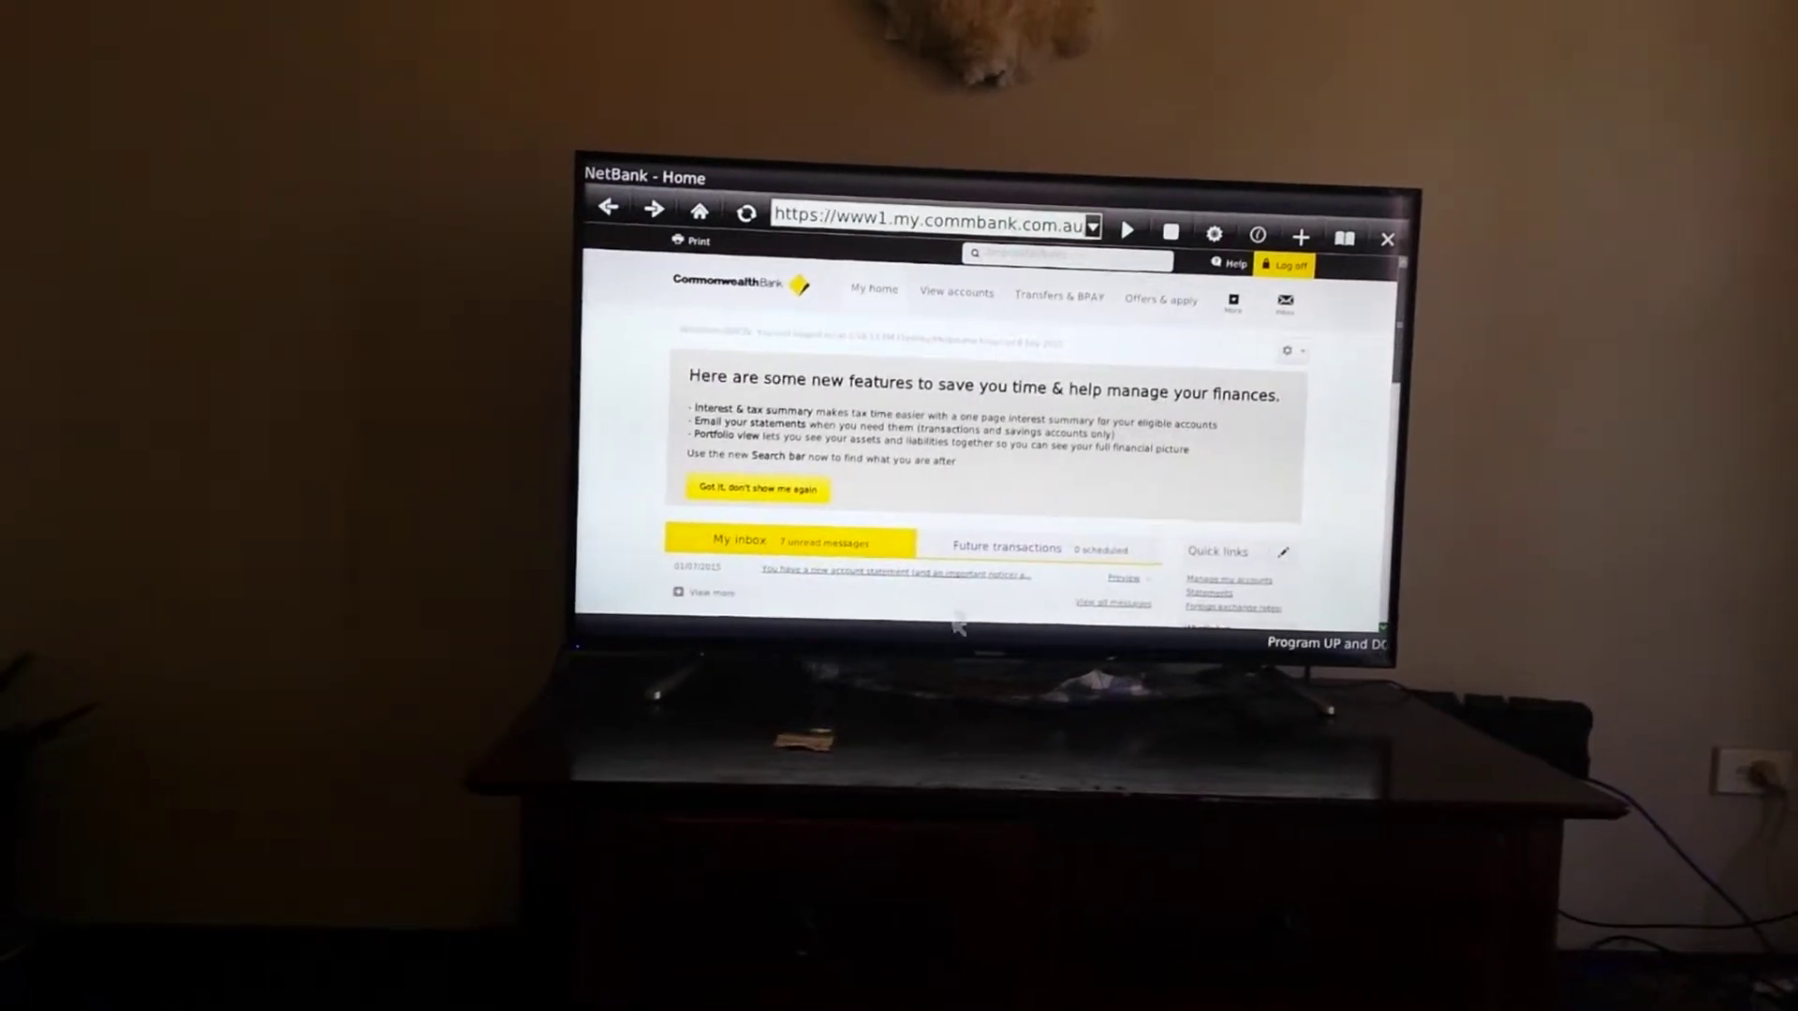
scroll(955, 625, "down", 2)
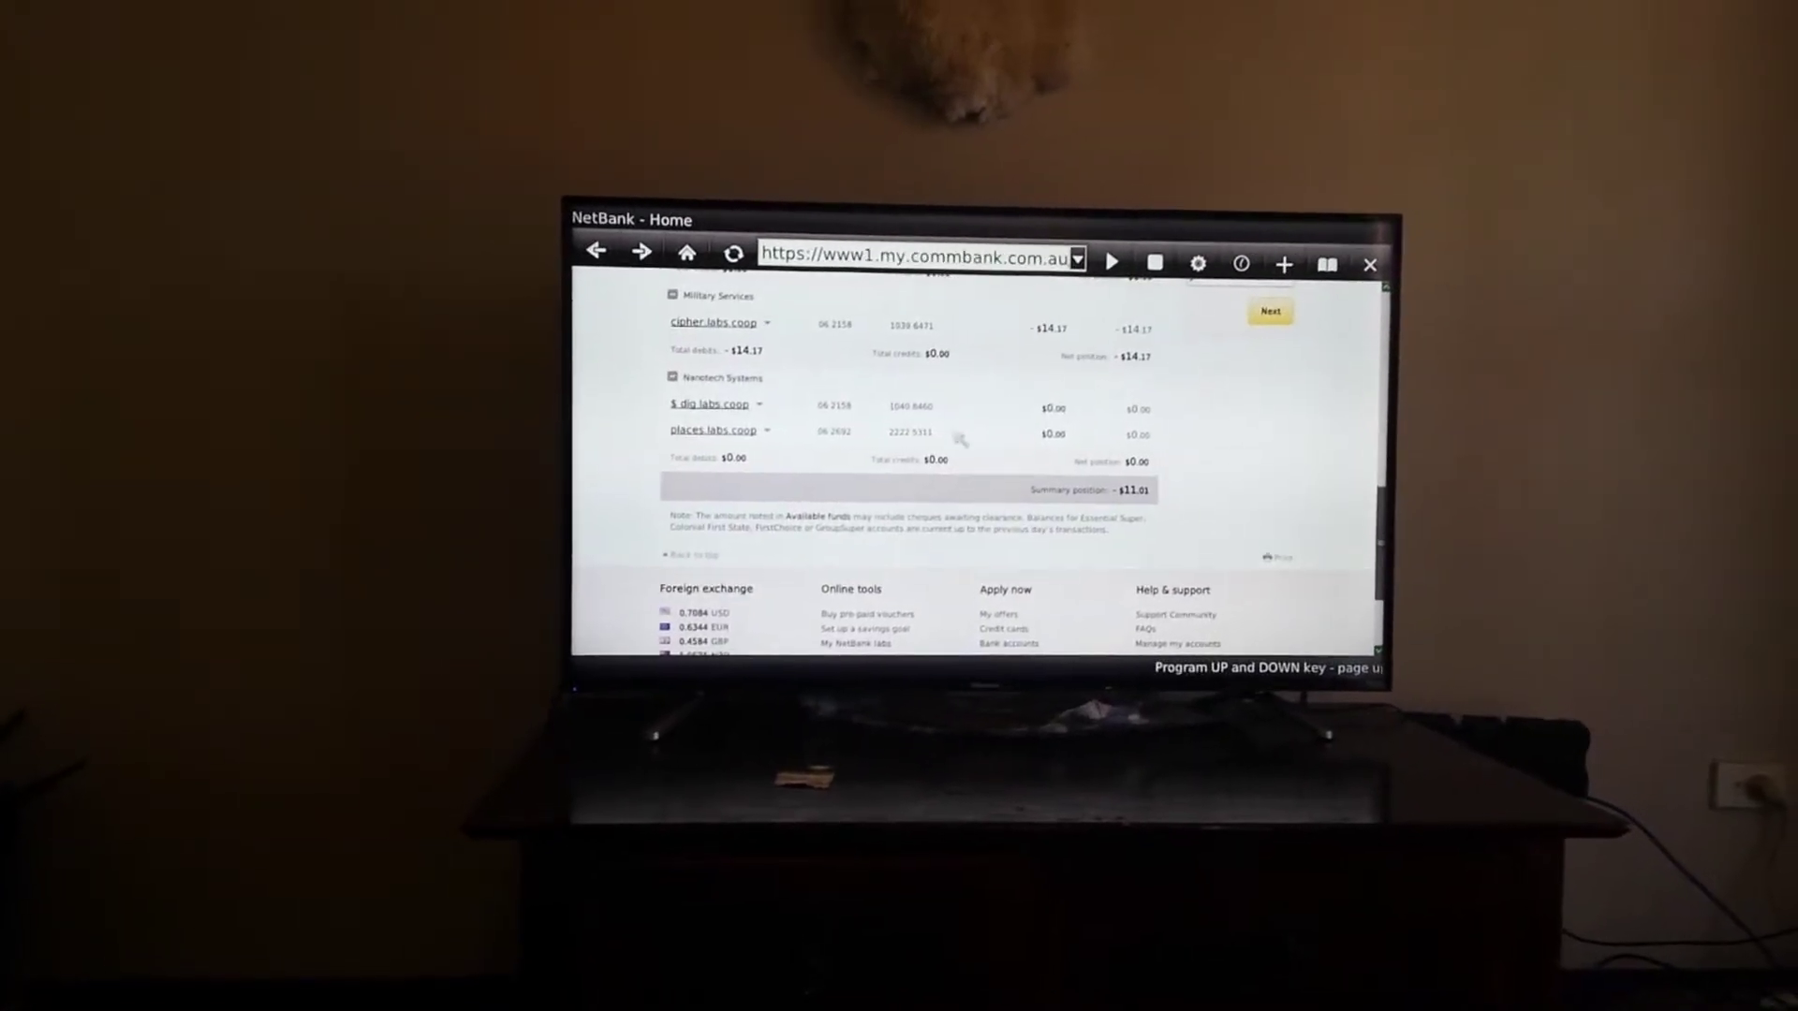
scroll(961, 442, "up", 3)
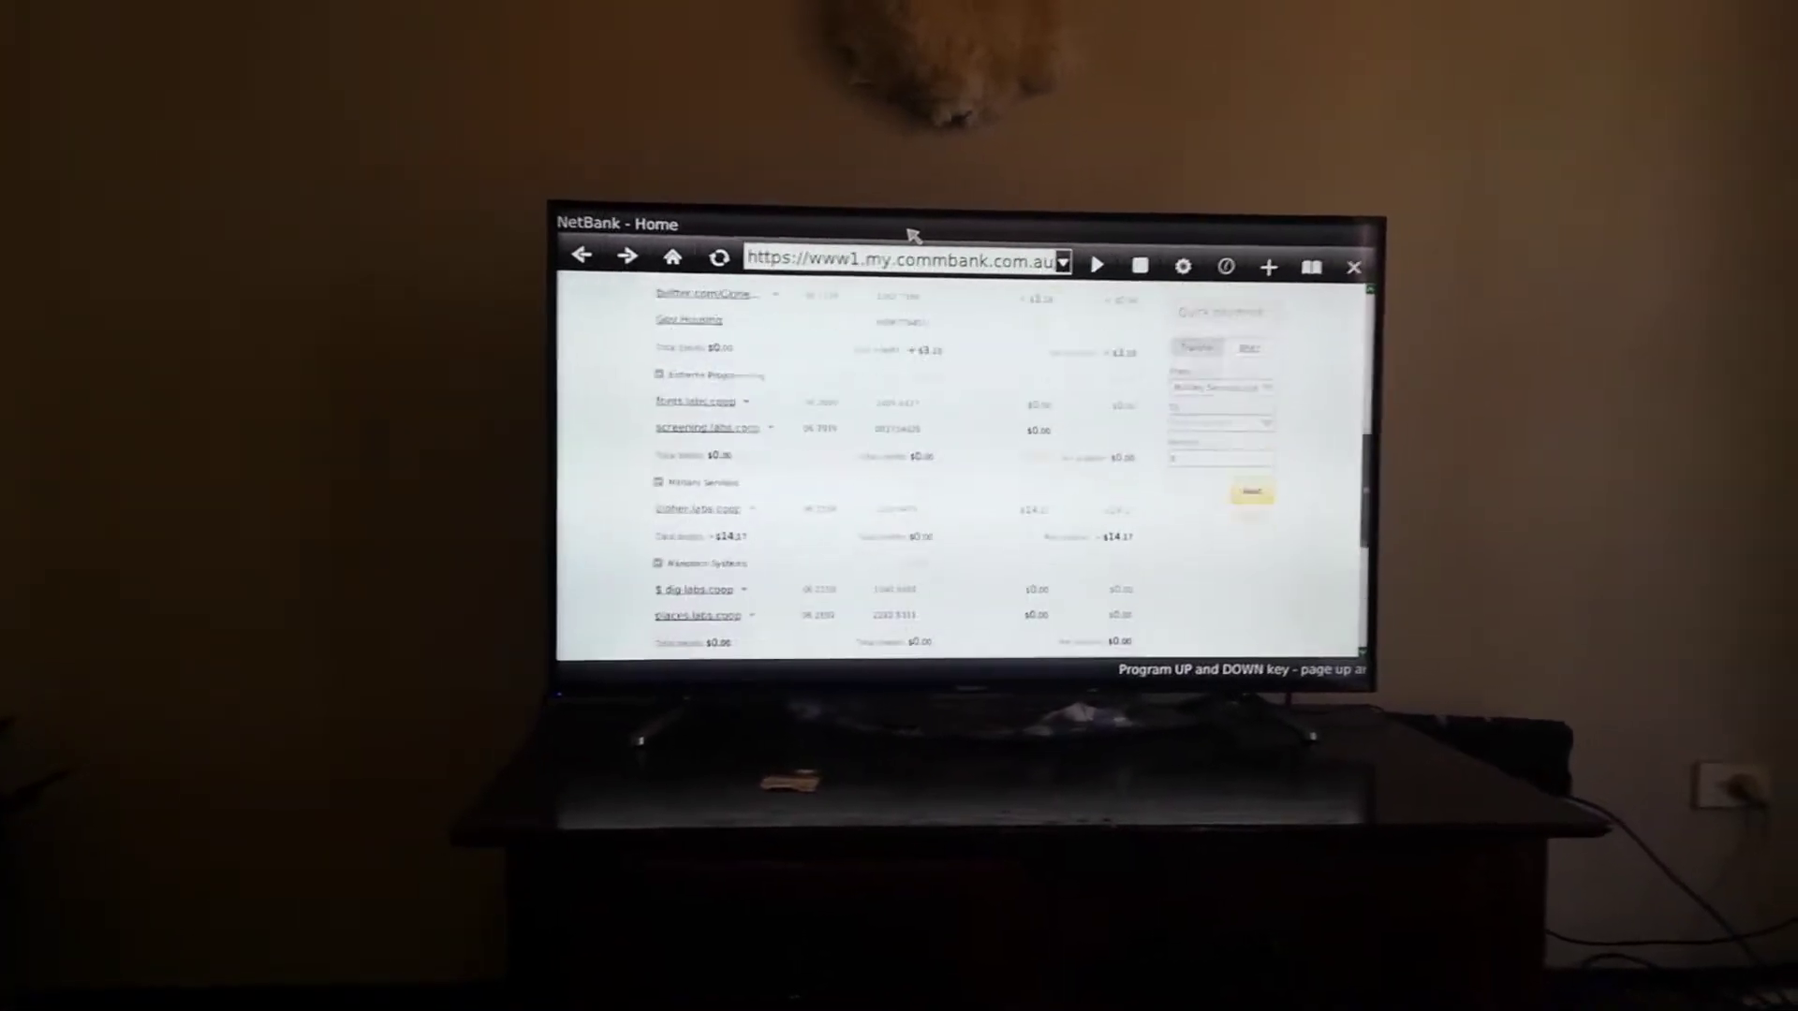
scroll(960, 464, "up", 3)
scroll(961, 464, "up", 2)
scroll(961, 463, "up", 2)
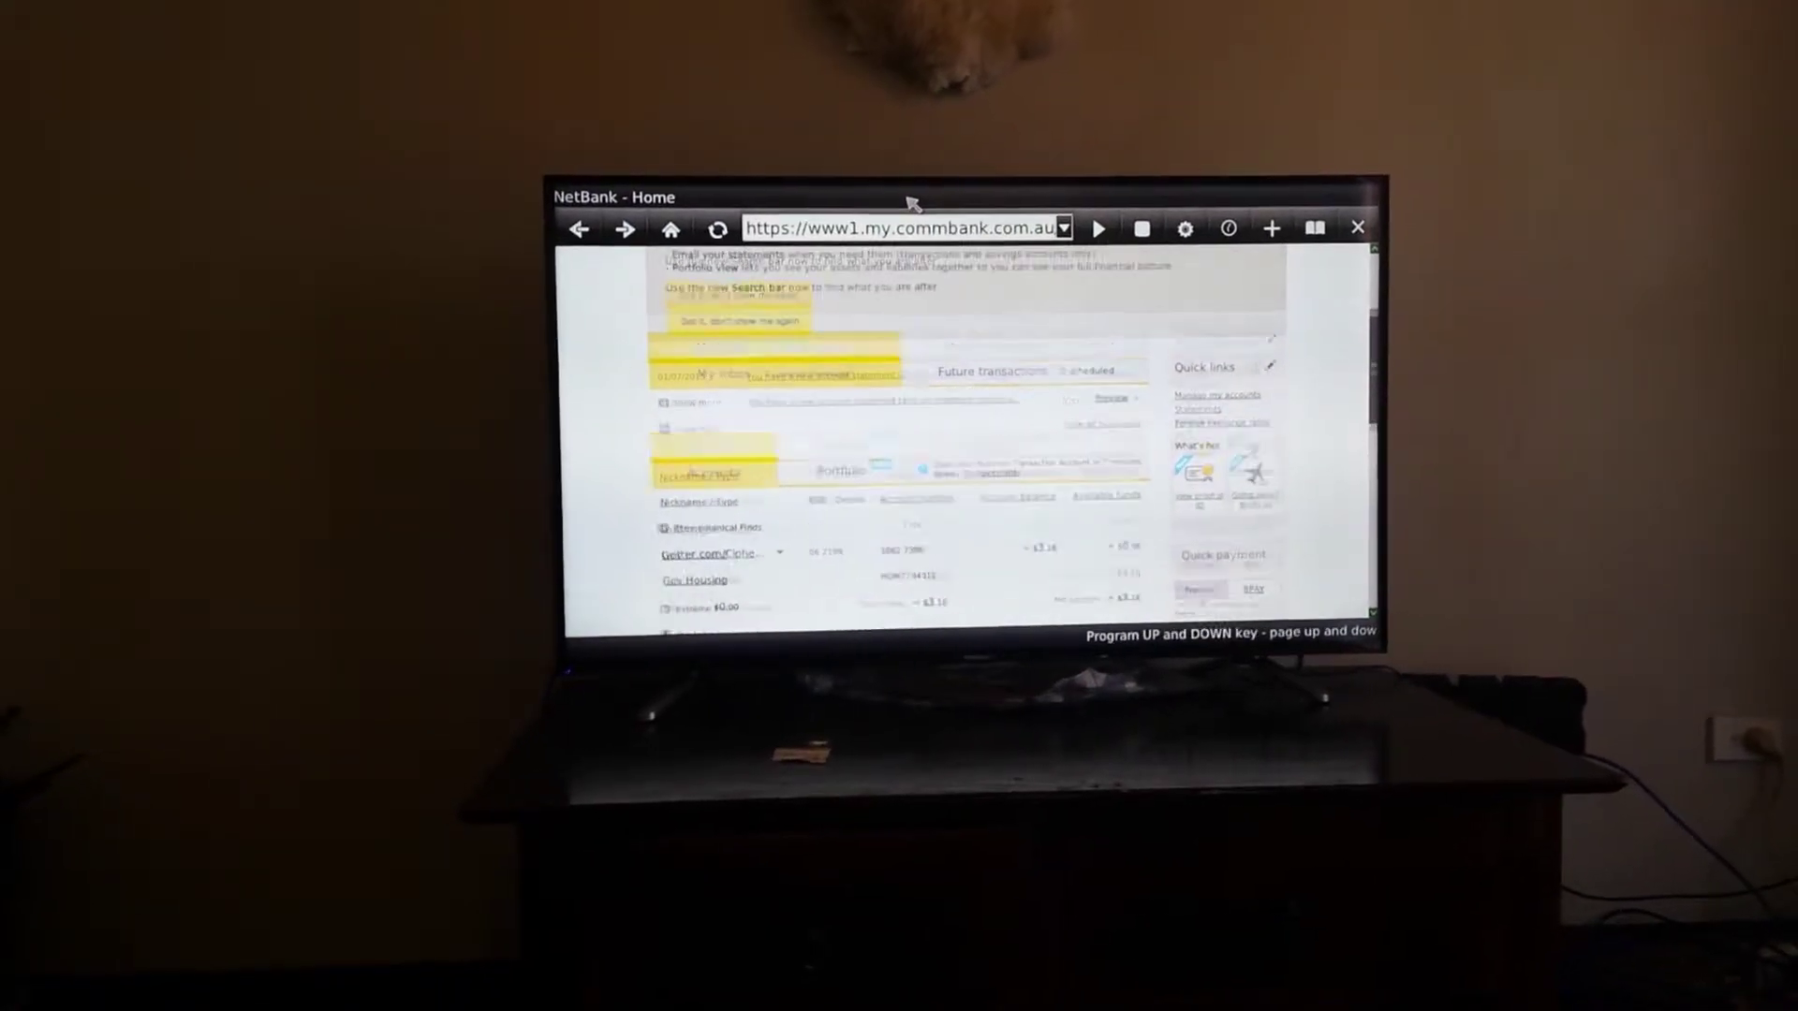
scroll(961, 463, "up", 1)
scroll(961, 464, "up", 2)
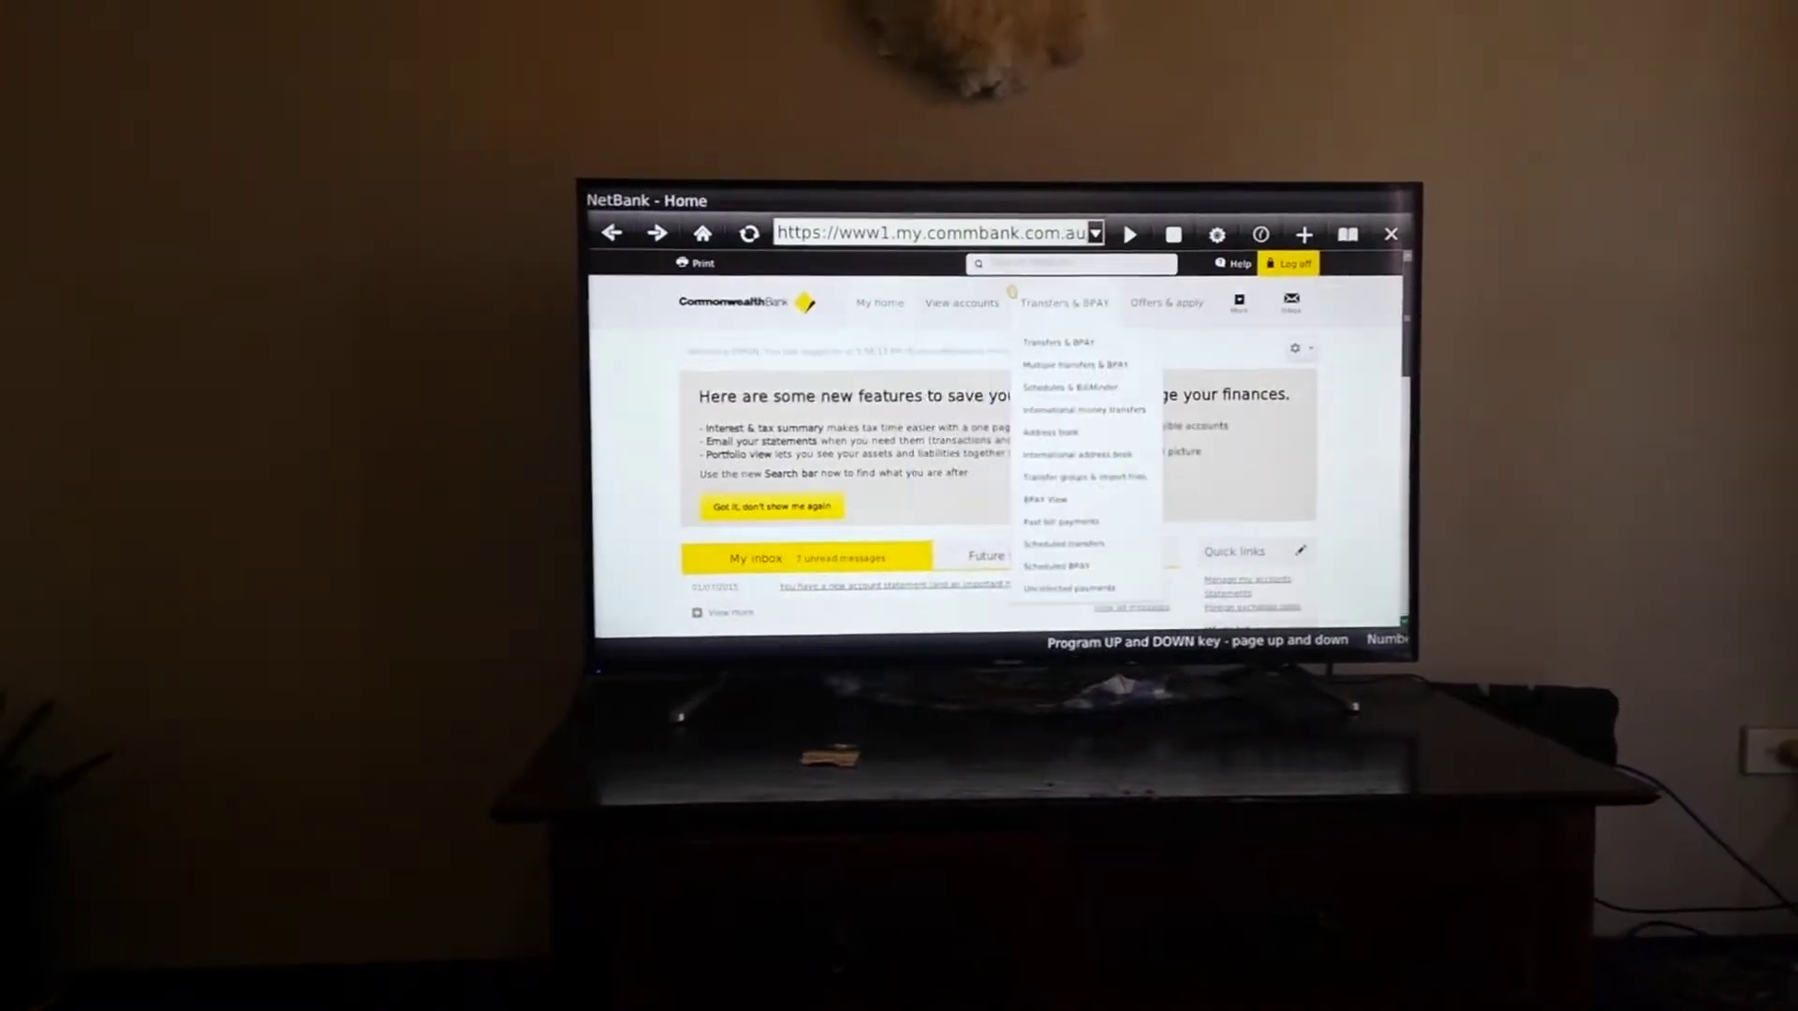
mouse_move(975, 307)
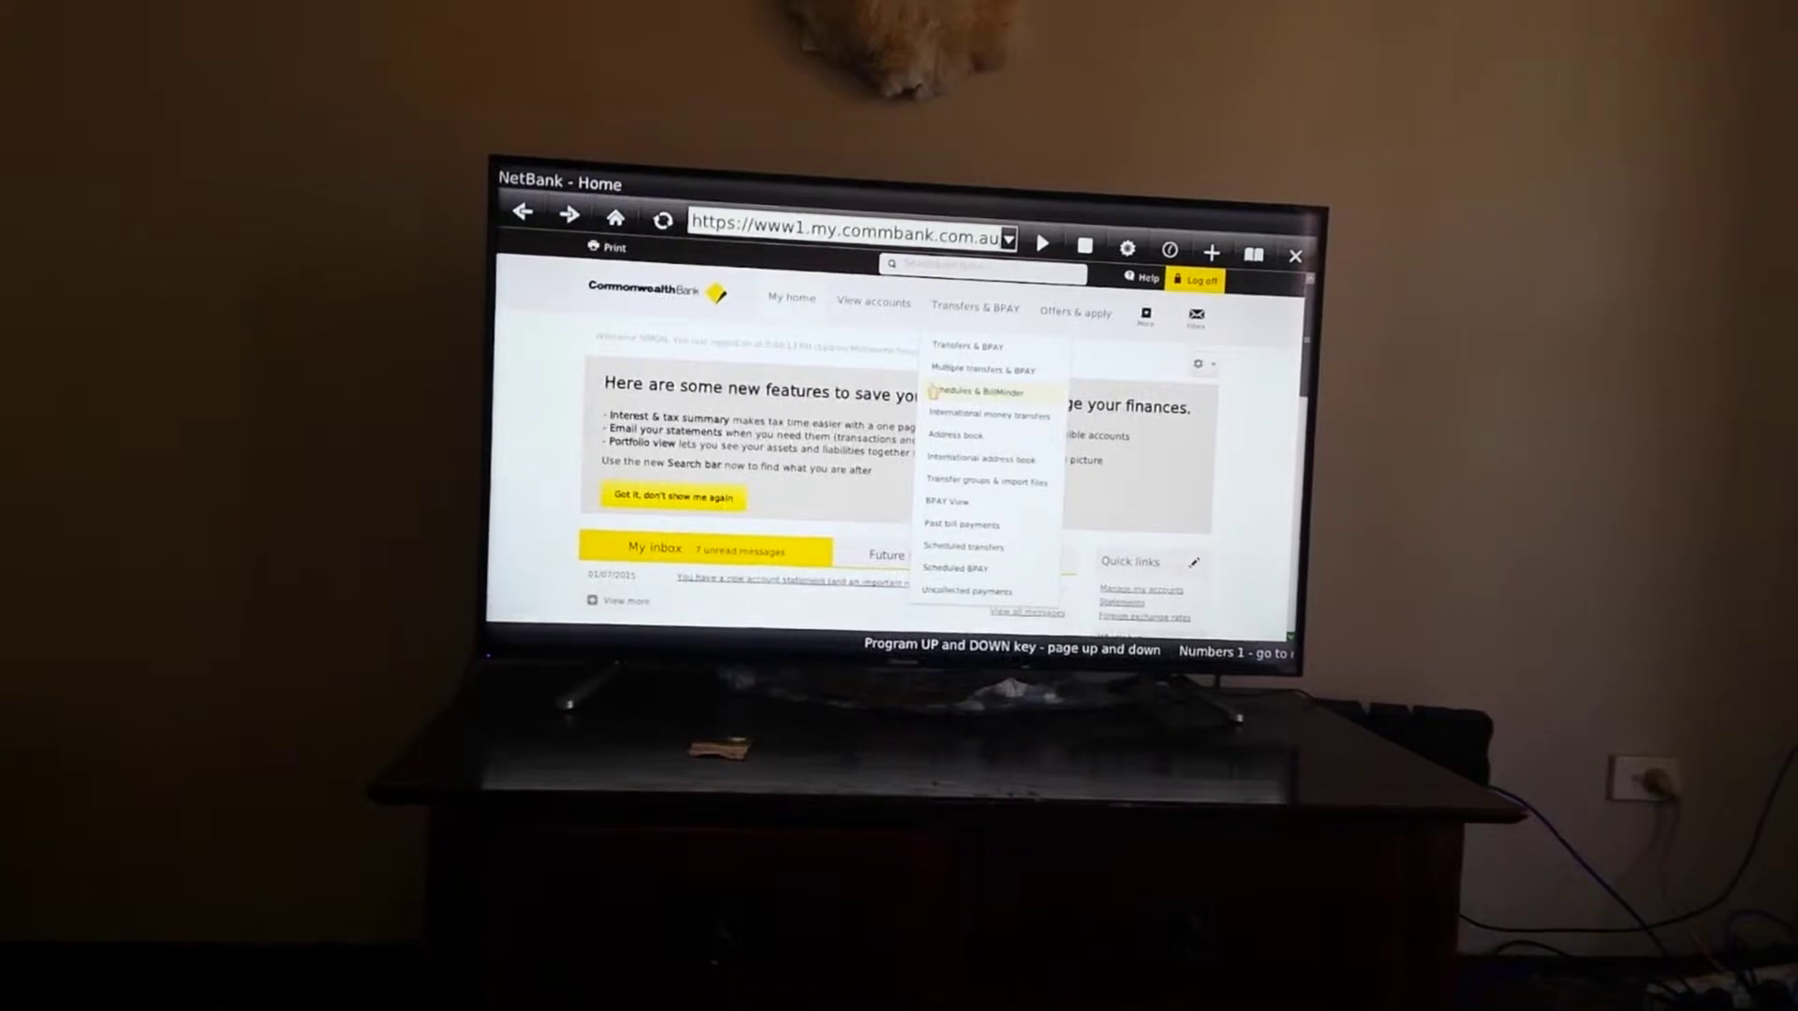
- Choose Schedules & BillMinder from the Transfers & BPAY menu
left_click(924, 393)
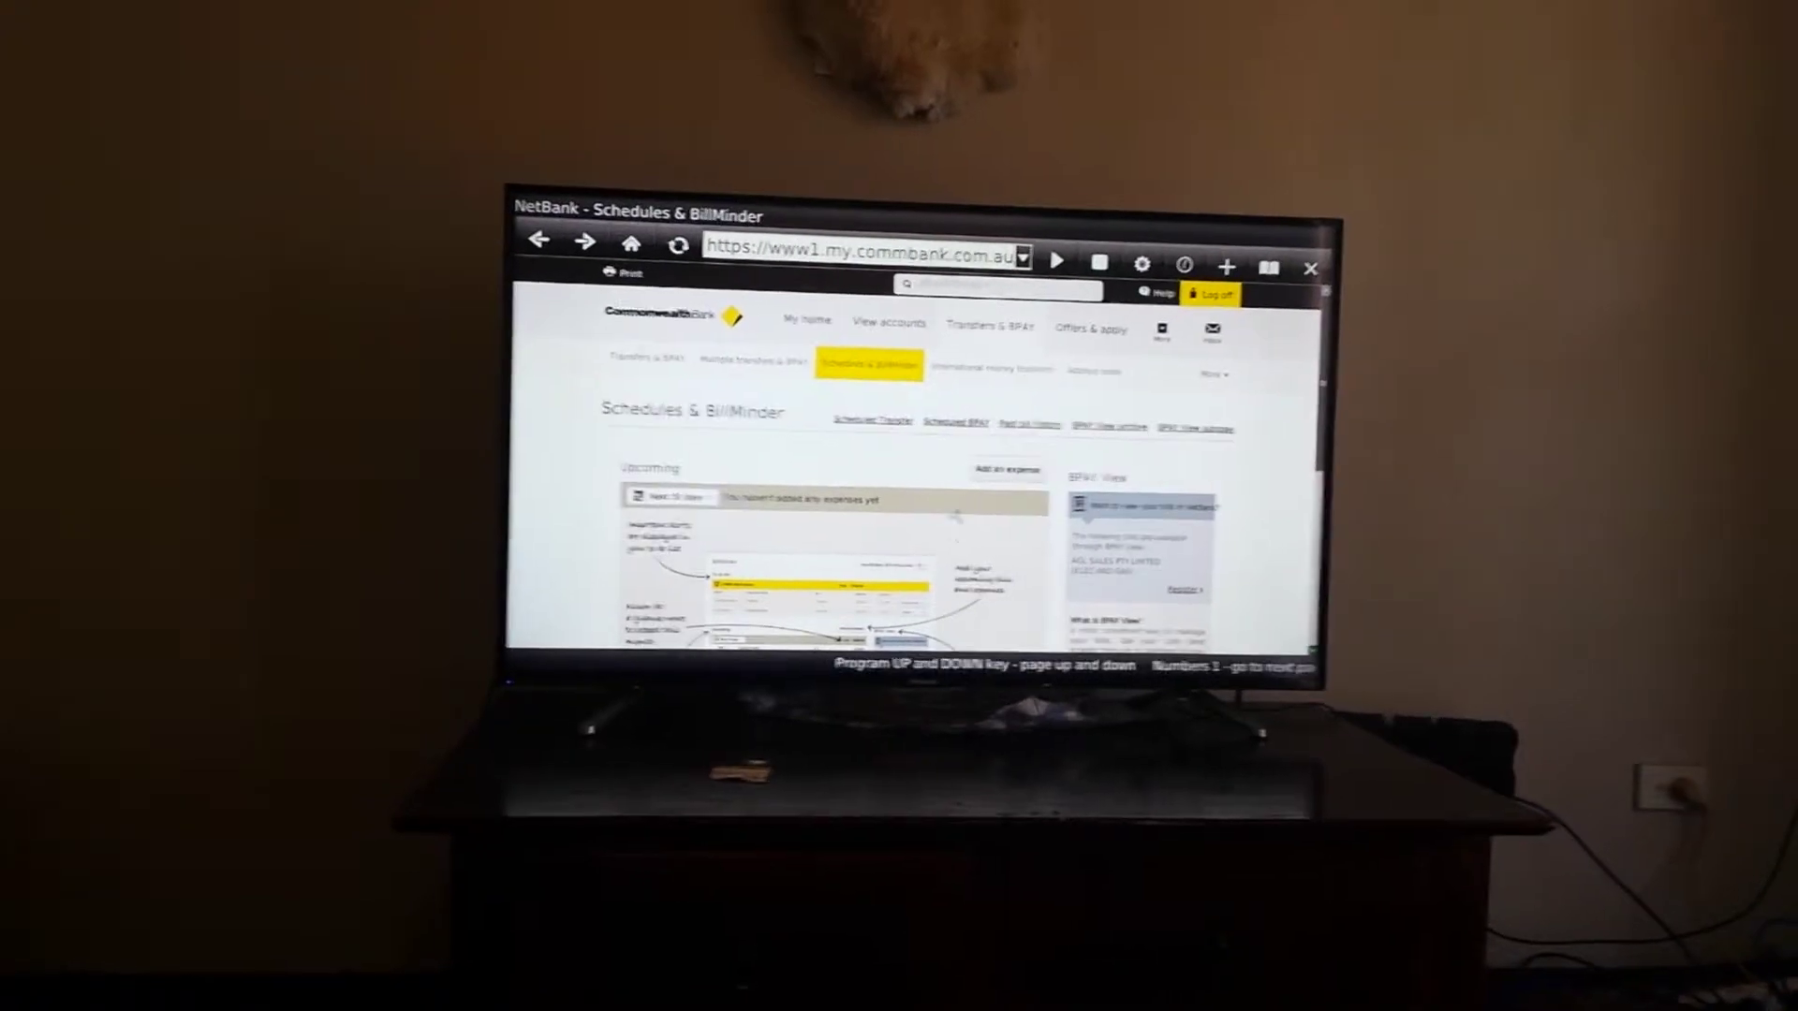
- Page down to the Schedules & BillMinder footer and back up, then view scheduled transfers
key("Page_Down")
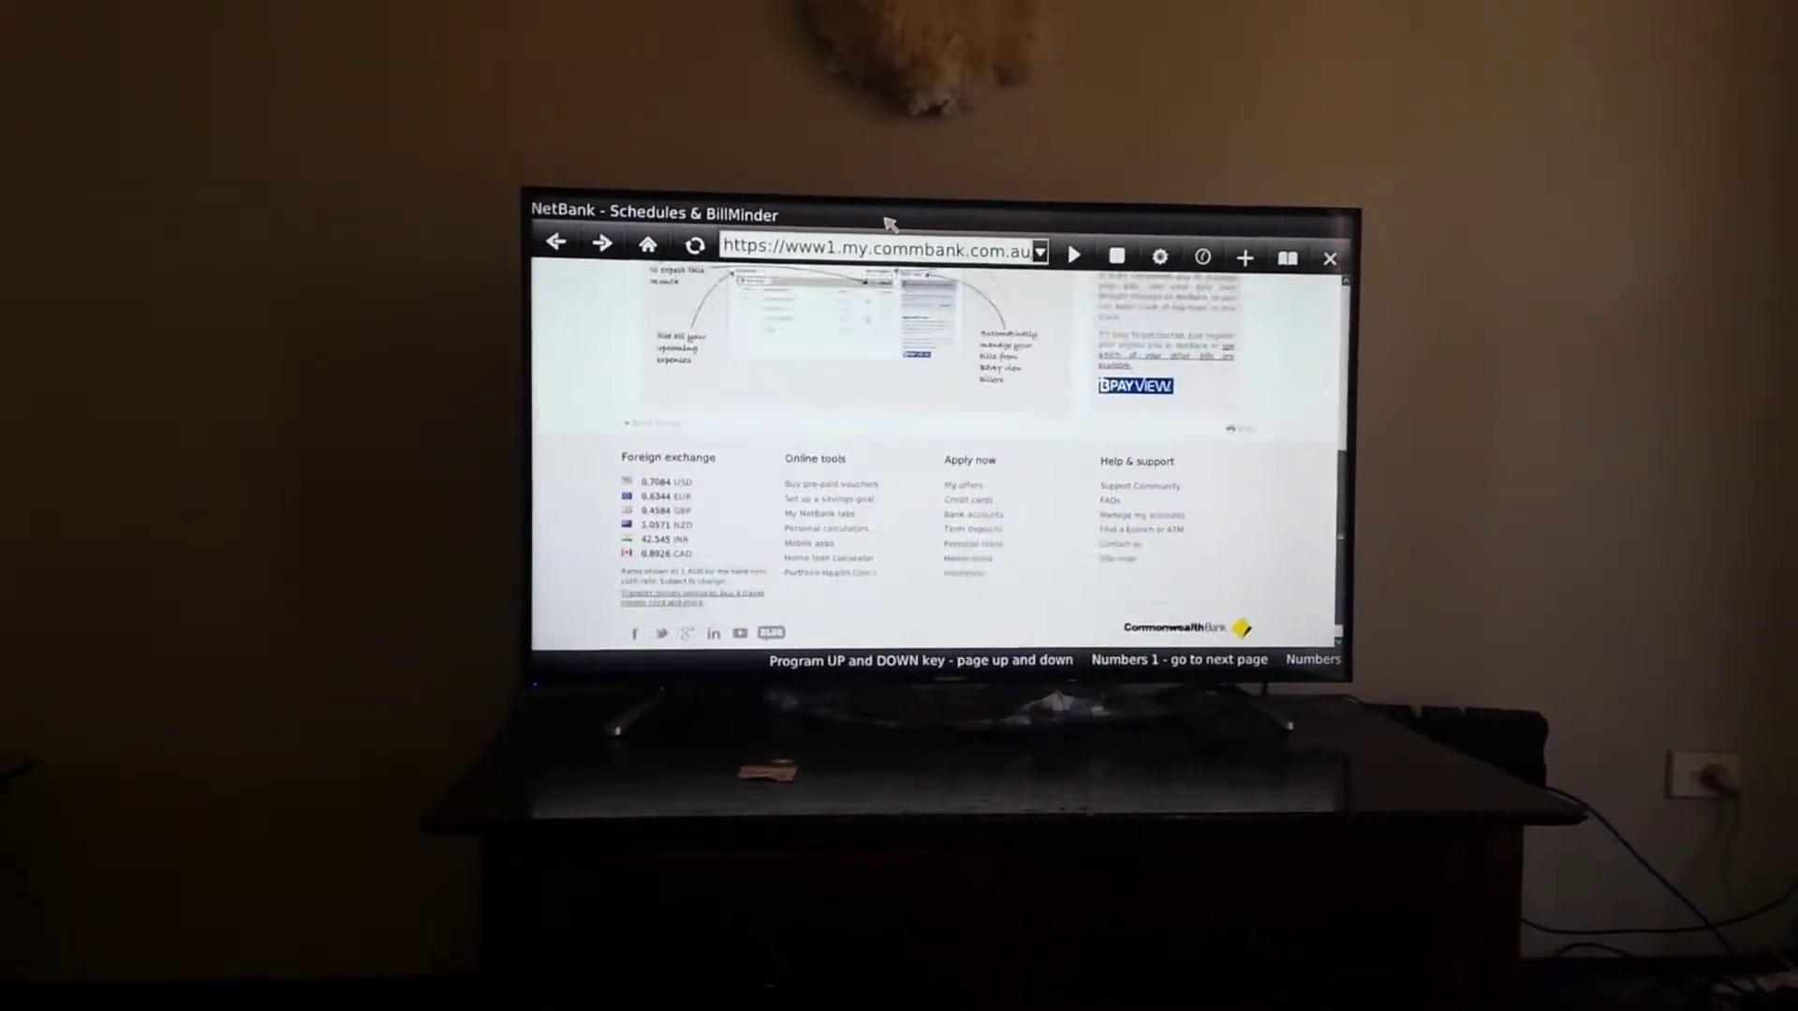
key("Page_Up")
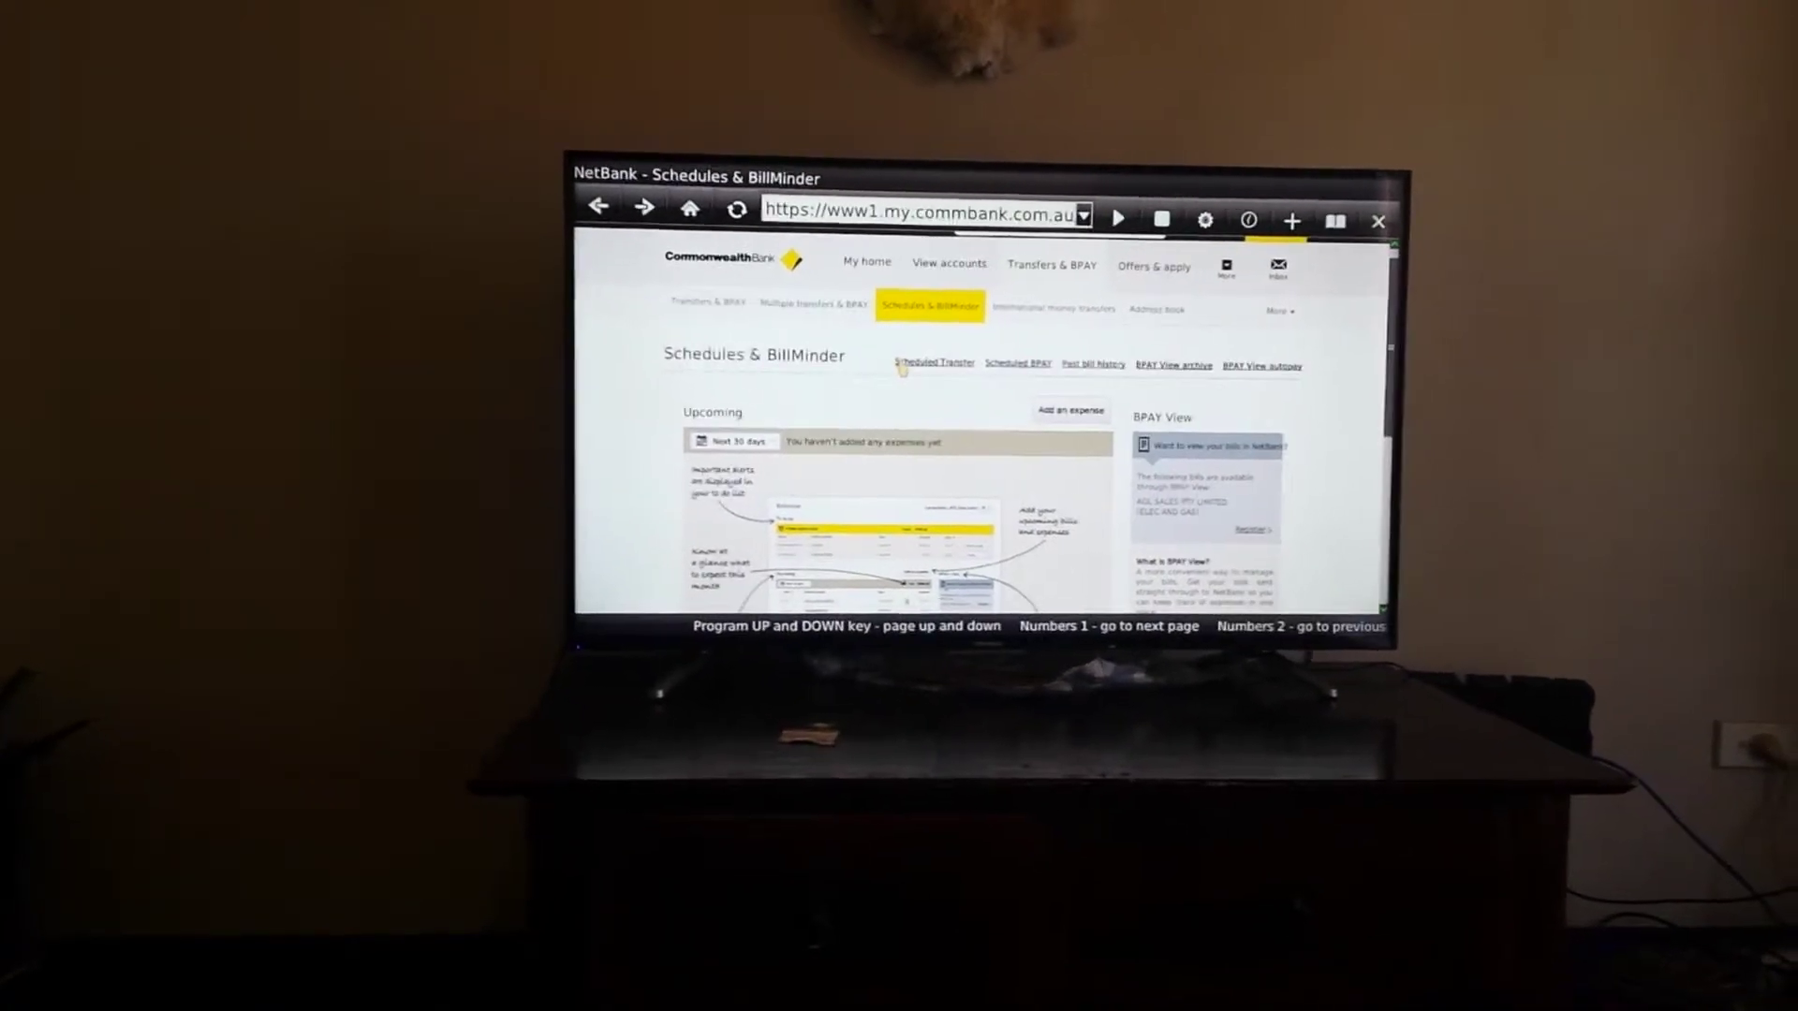
left_click(932, 362)
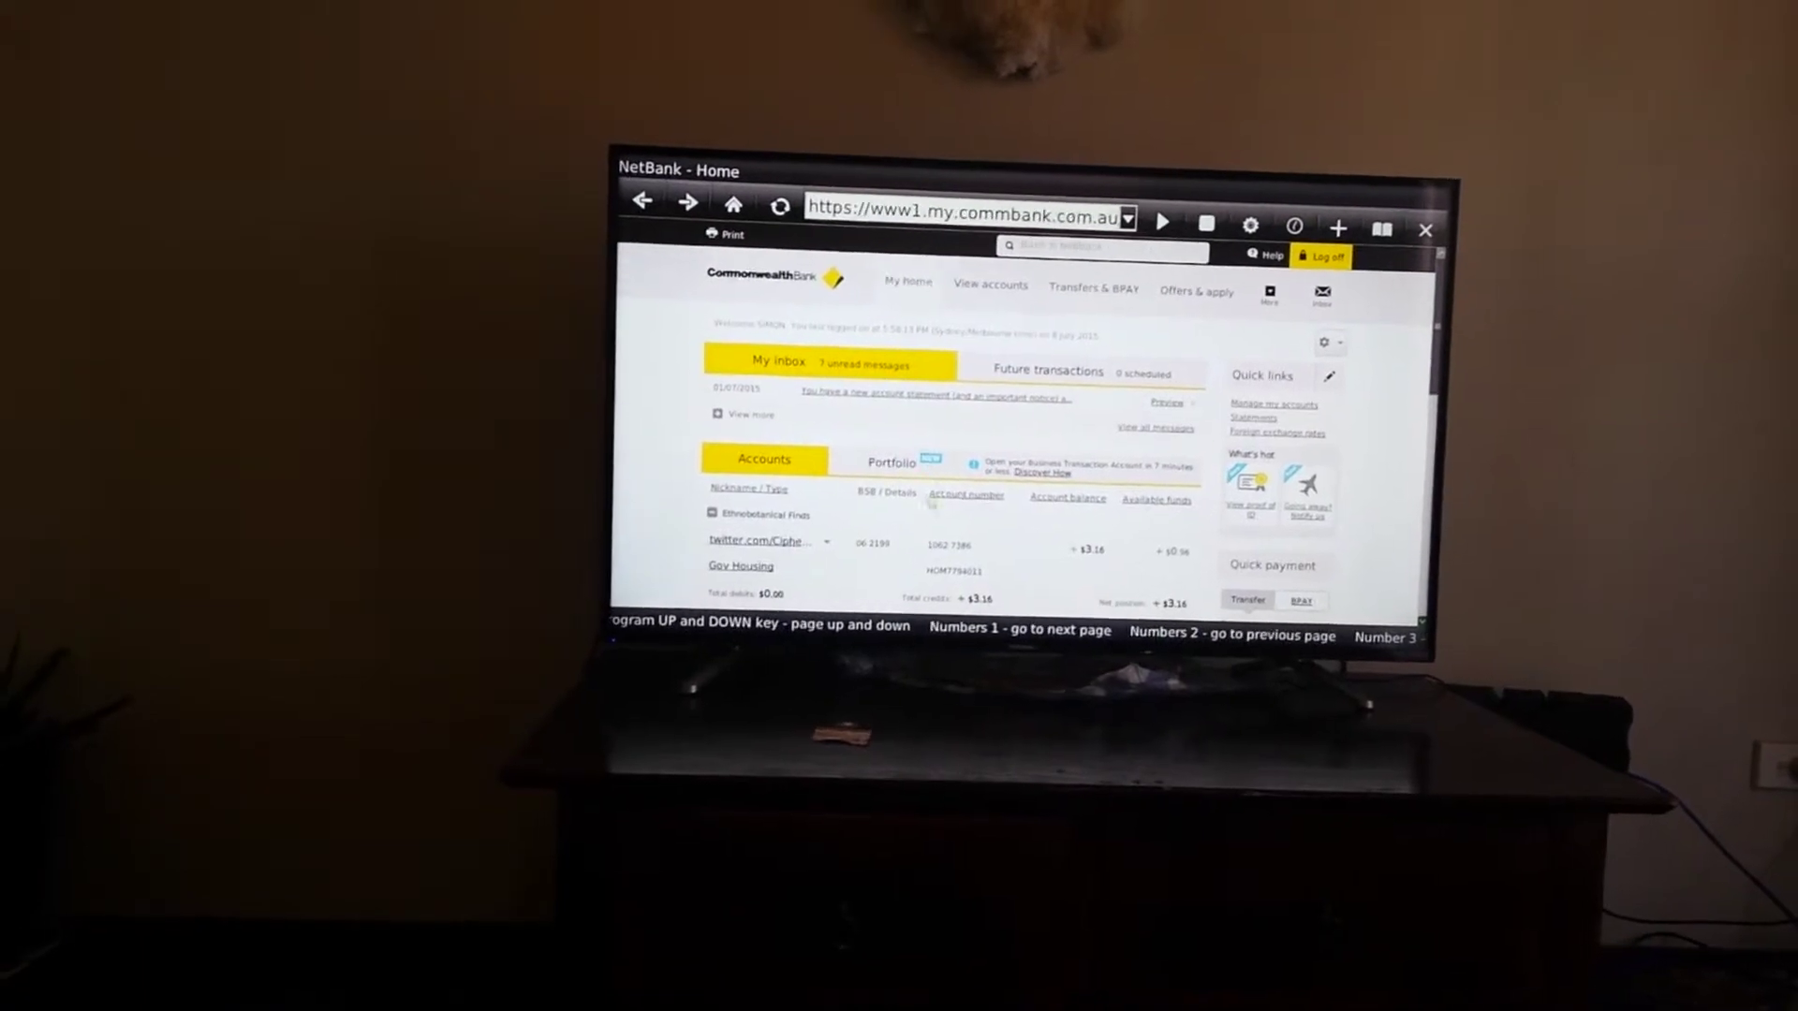
scroll(930, 621, "down", 1)
scroll(933, 619, "down", 3)
scroll(934, 618, "down", 3)
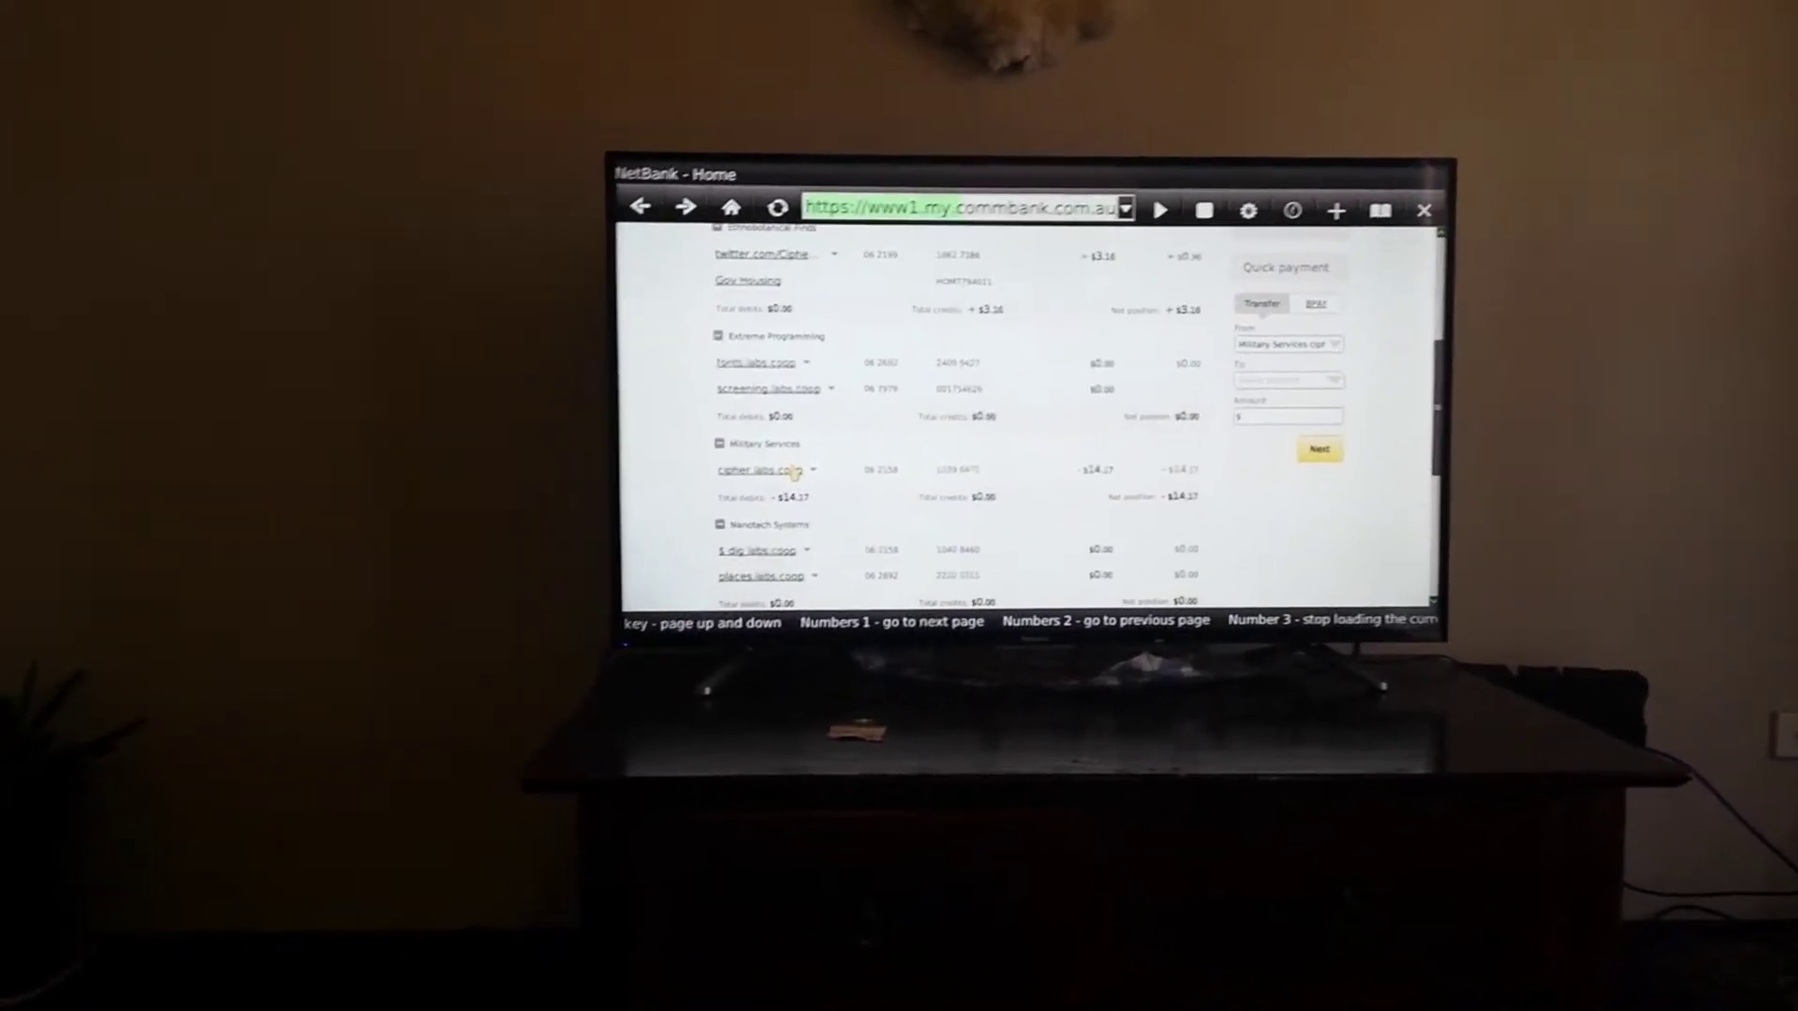
- Show the cipher.labs.coop account's transactions, with its -$14.17 balance
left_click(781, 478)
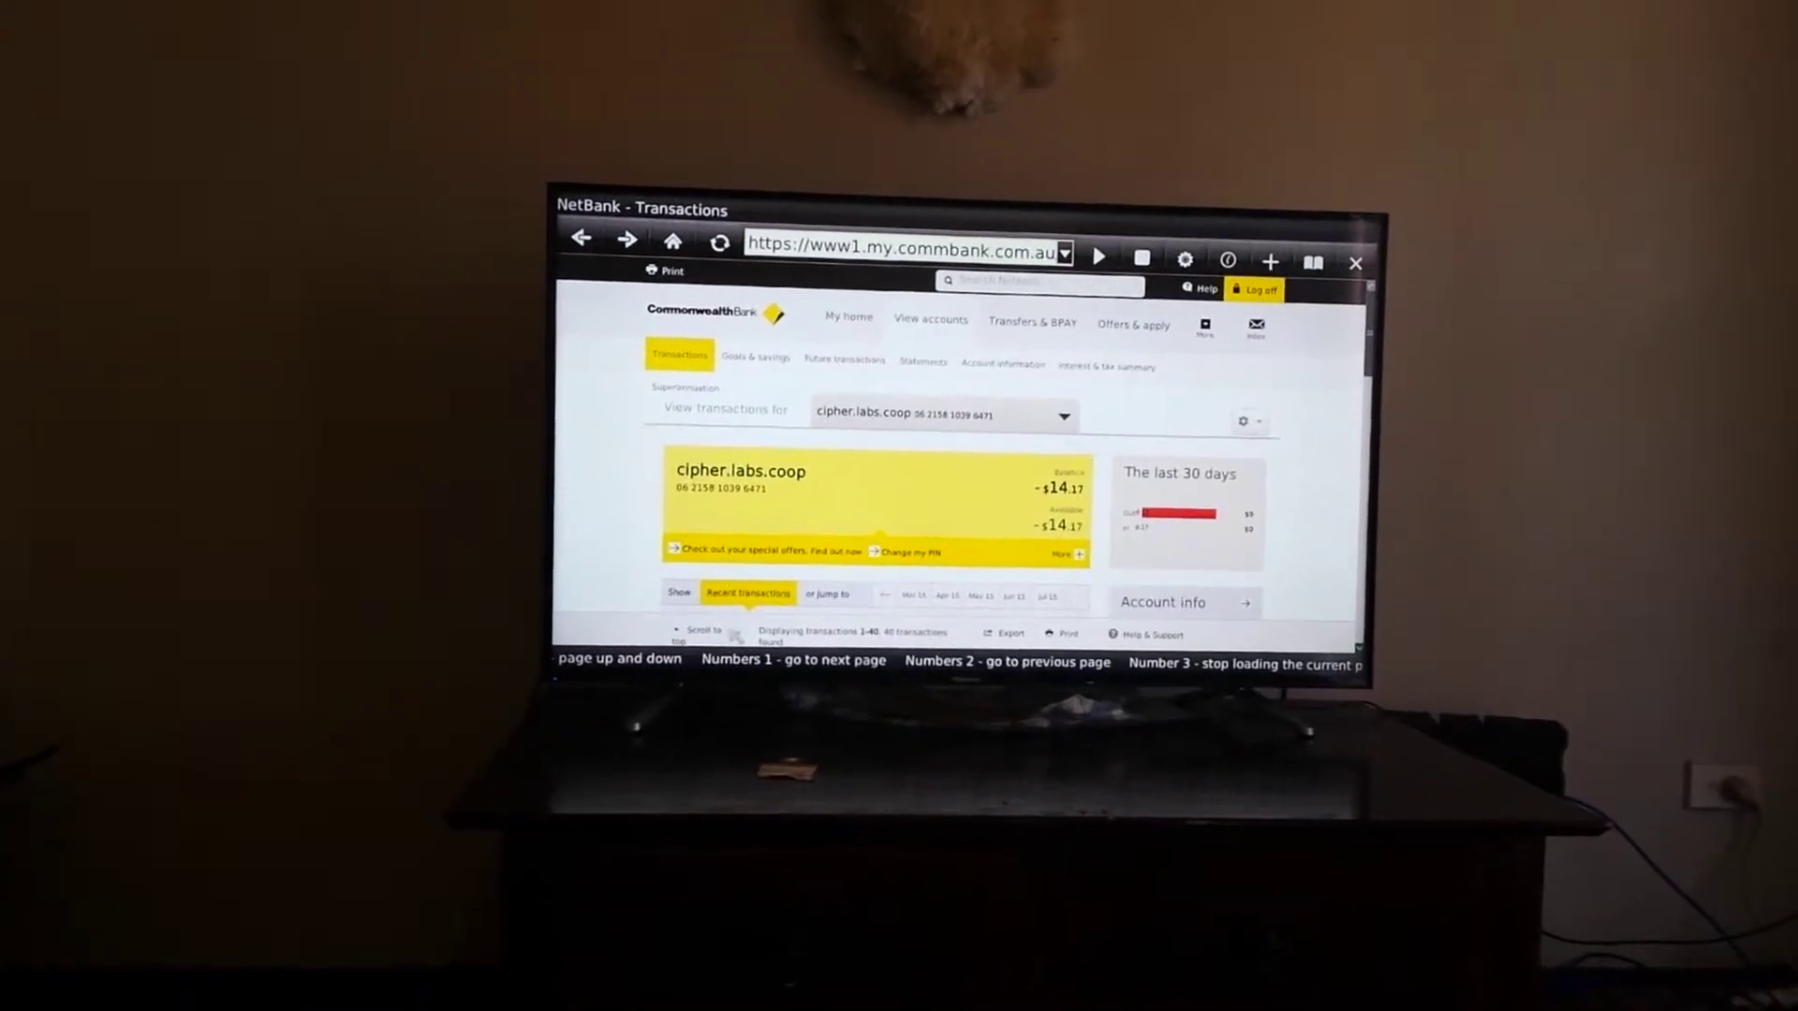
scroll(733, 635, "down", 3)
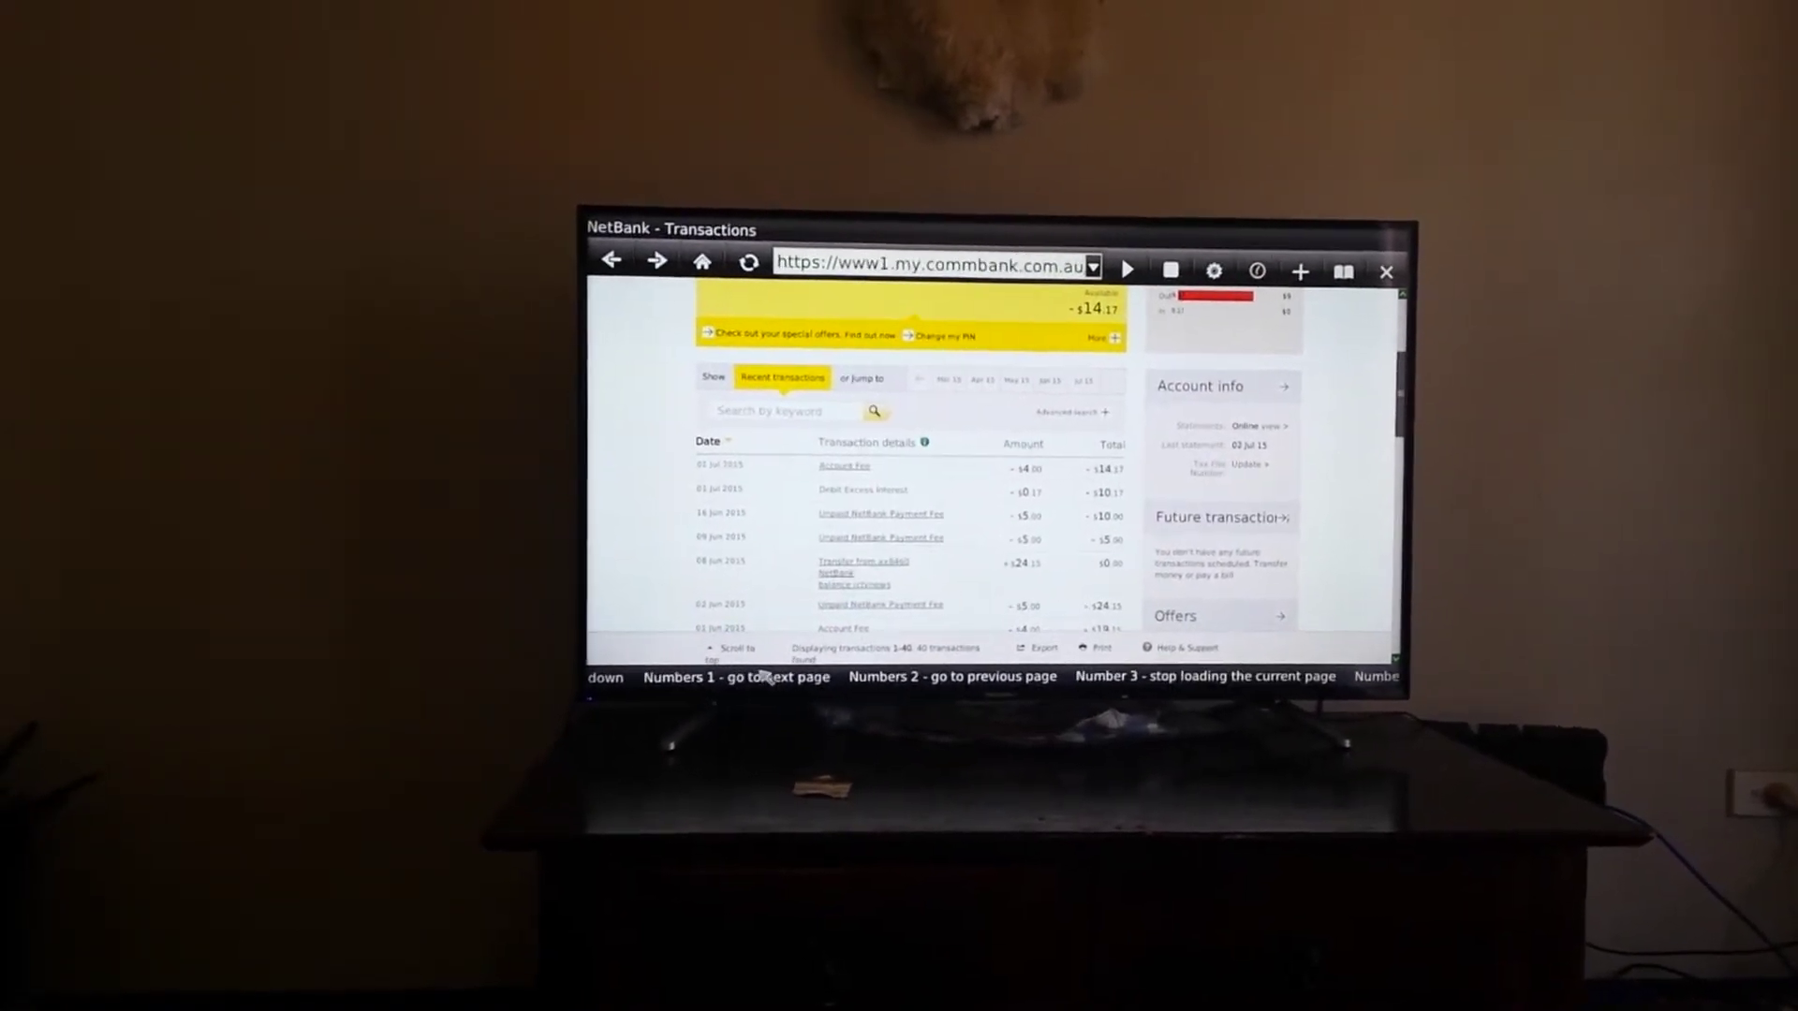
scroll(766, 674, "down", 1)
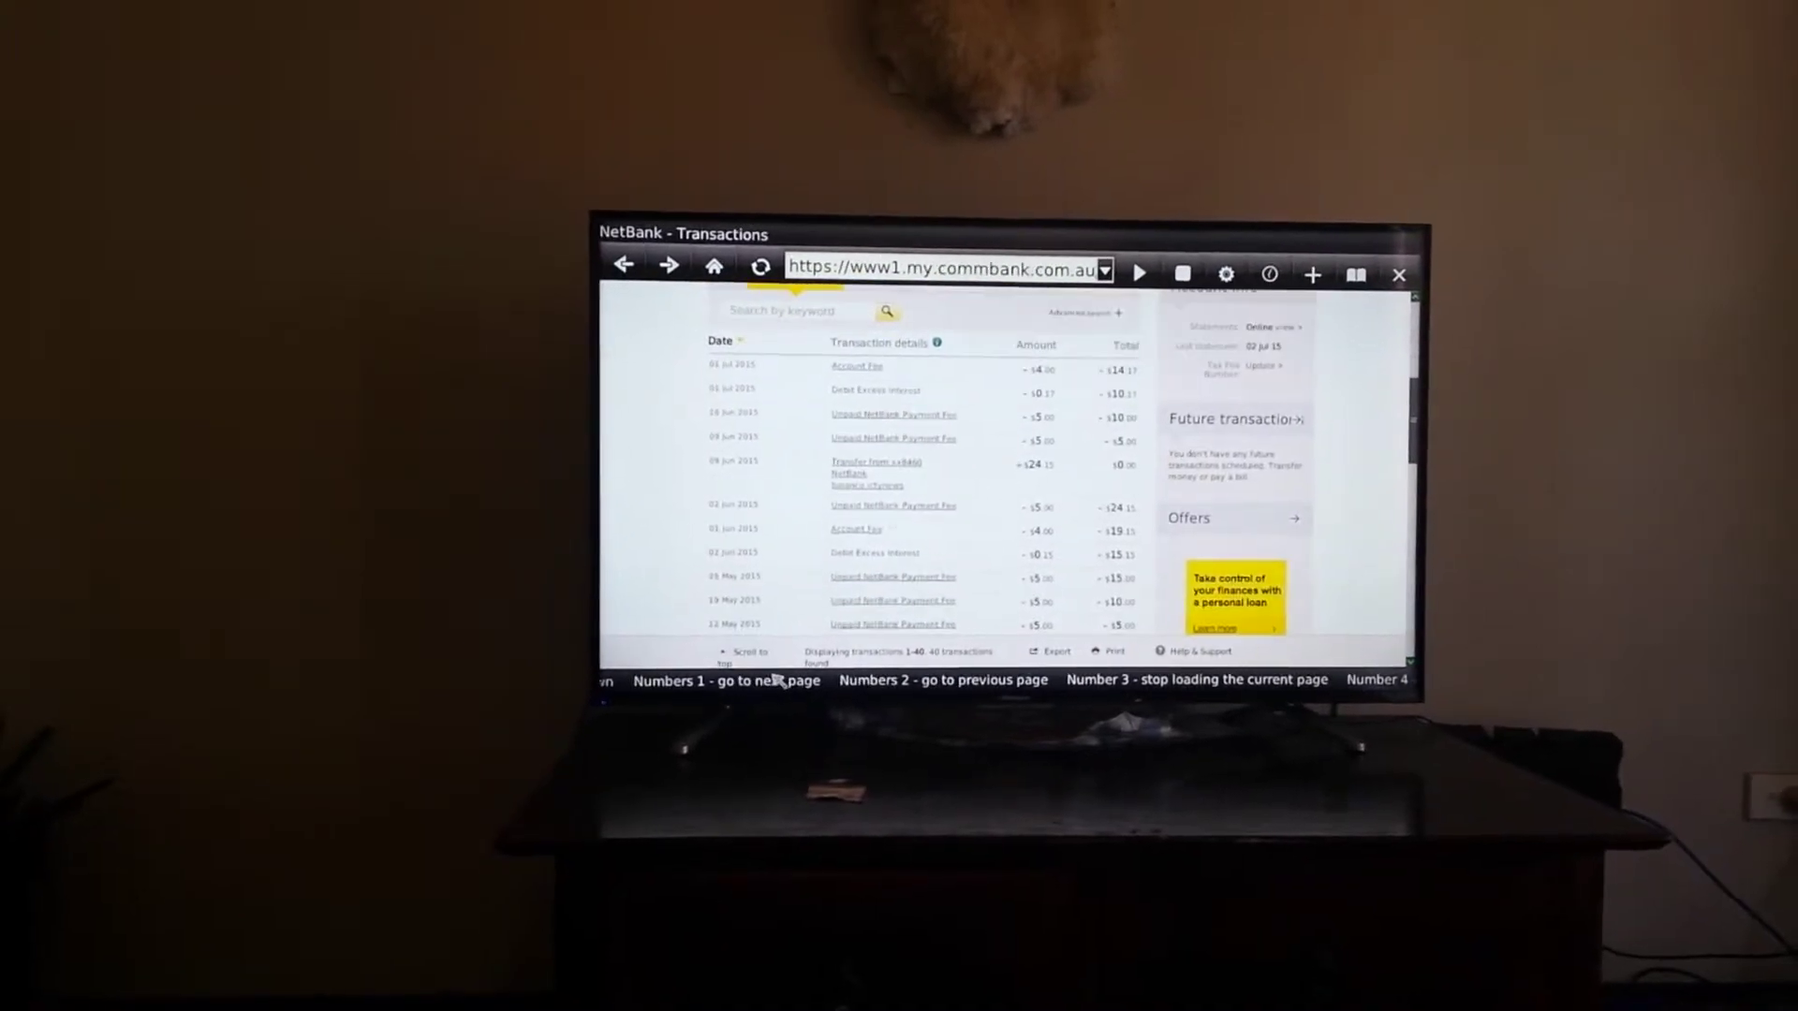
scroll(777, 680, "down", 1)
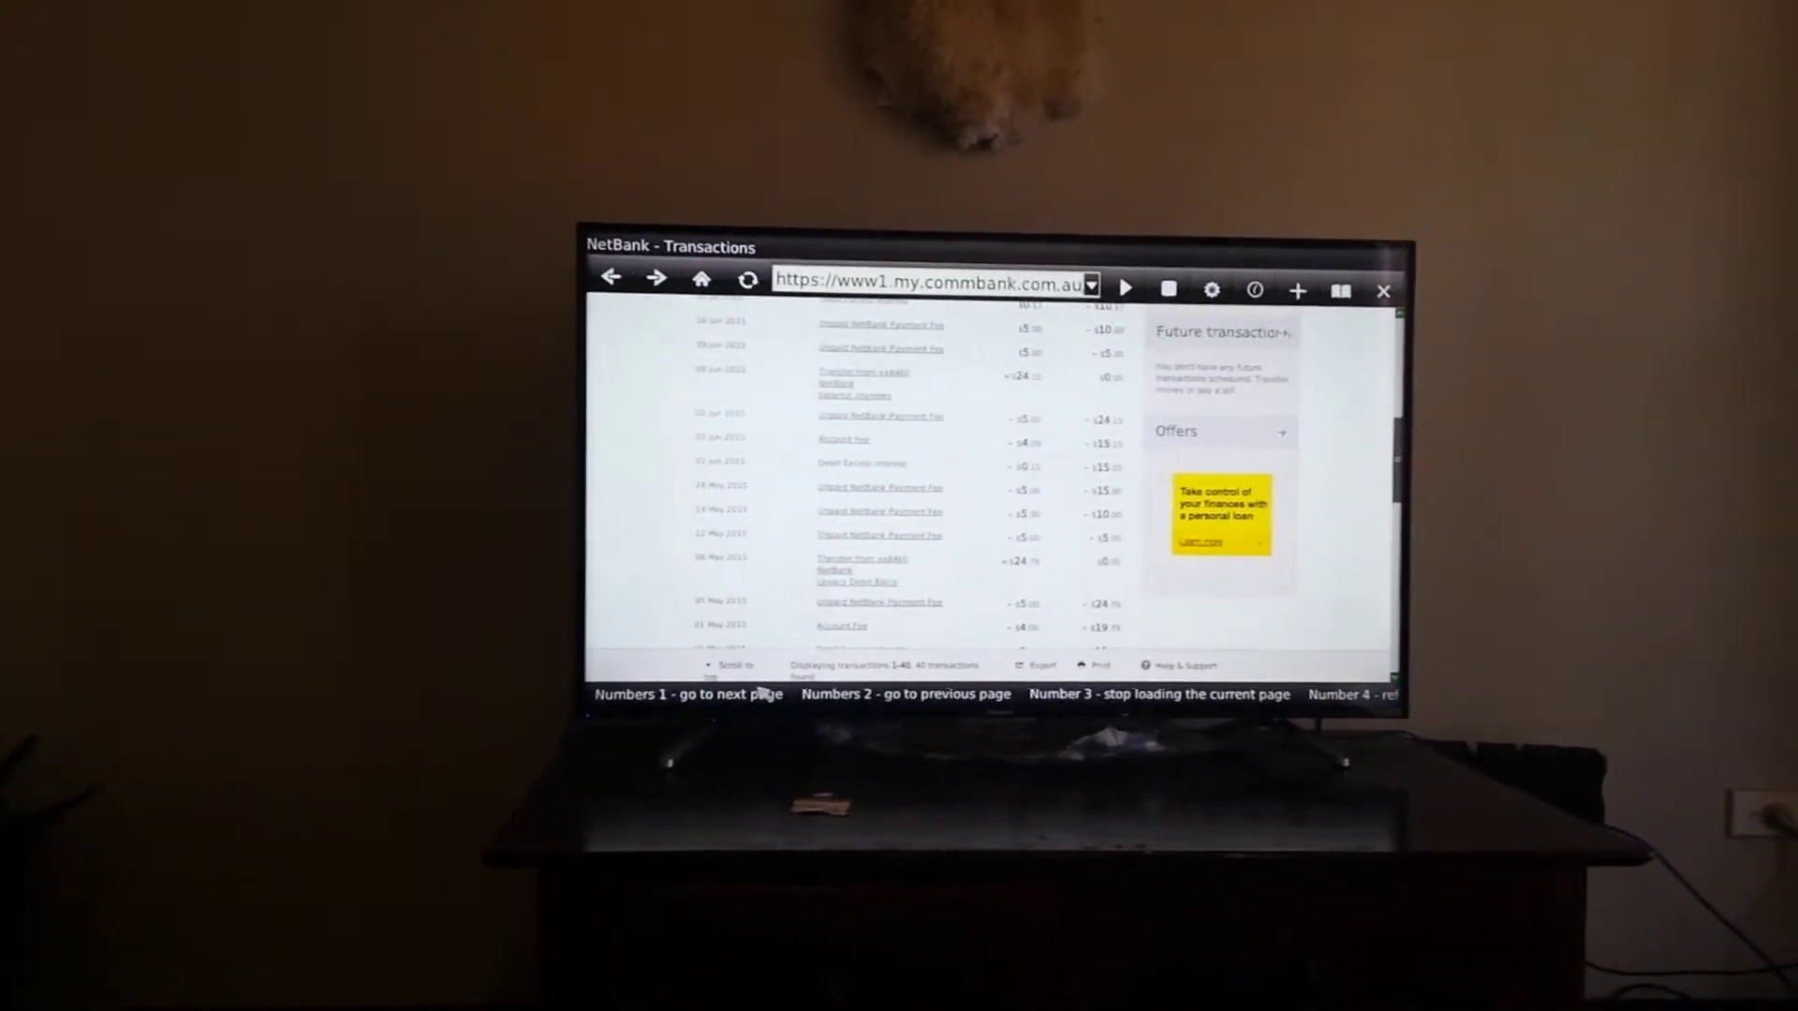
scroll(760, 699, "down", 1)
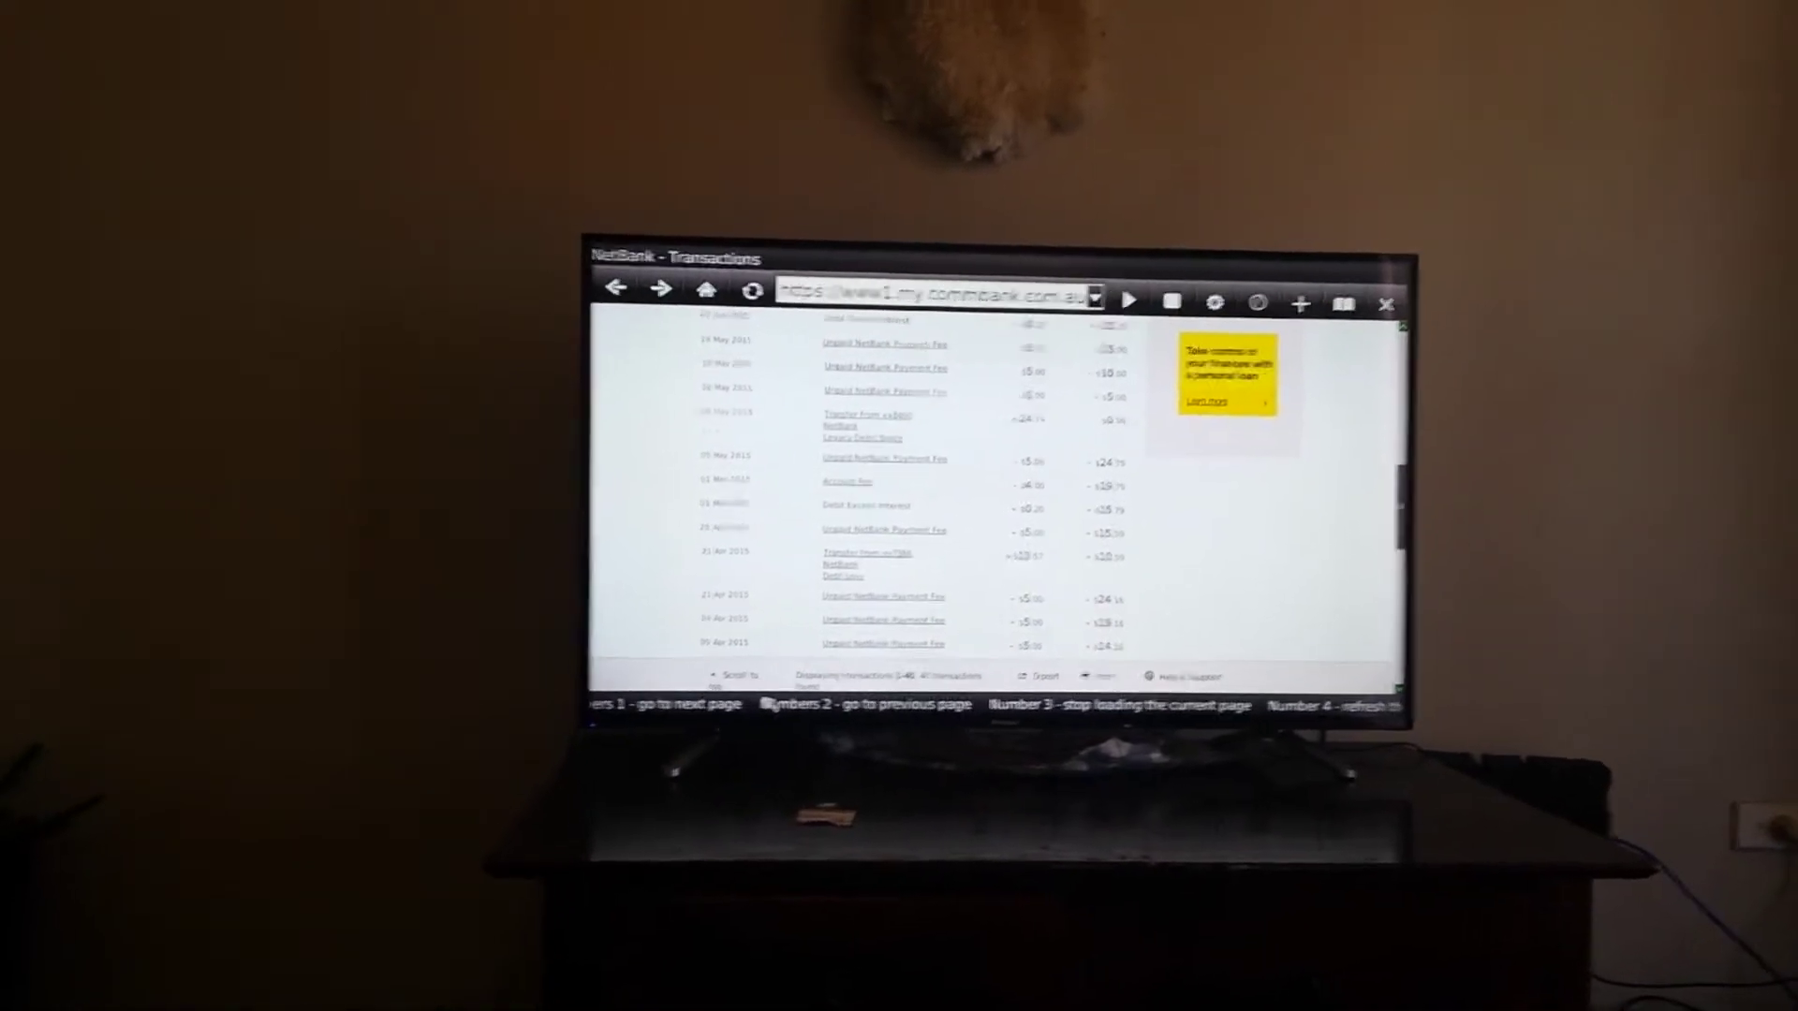
scroll(769, 698, "down", 1)
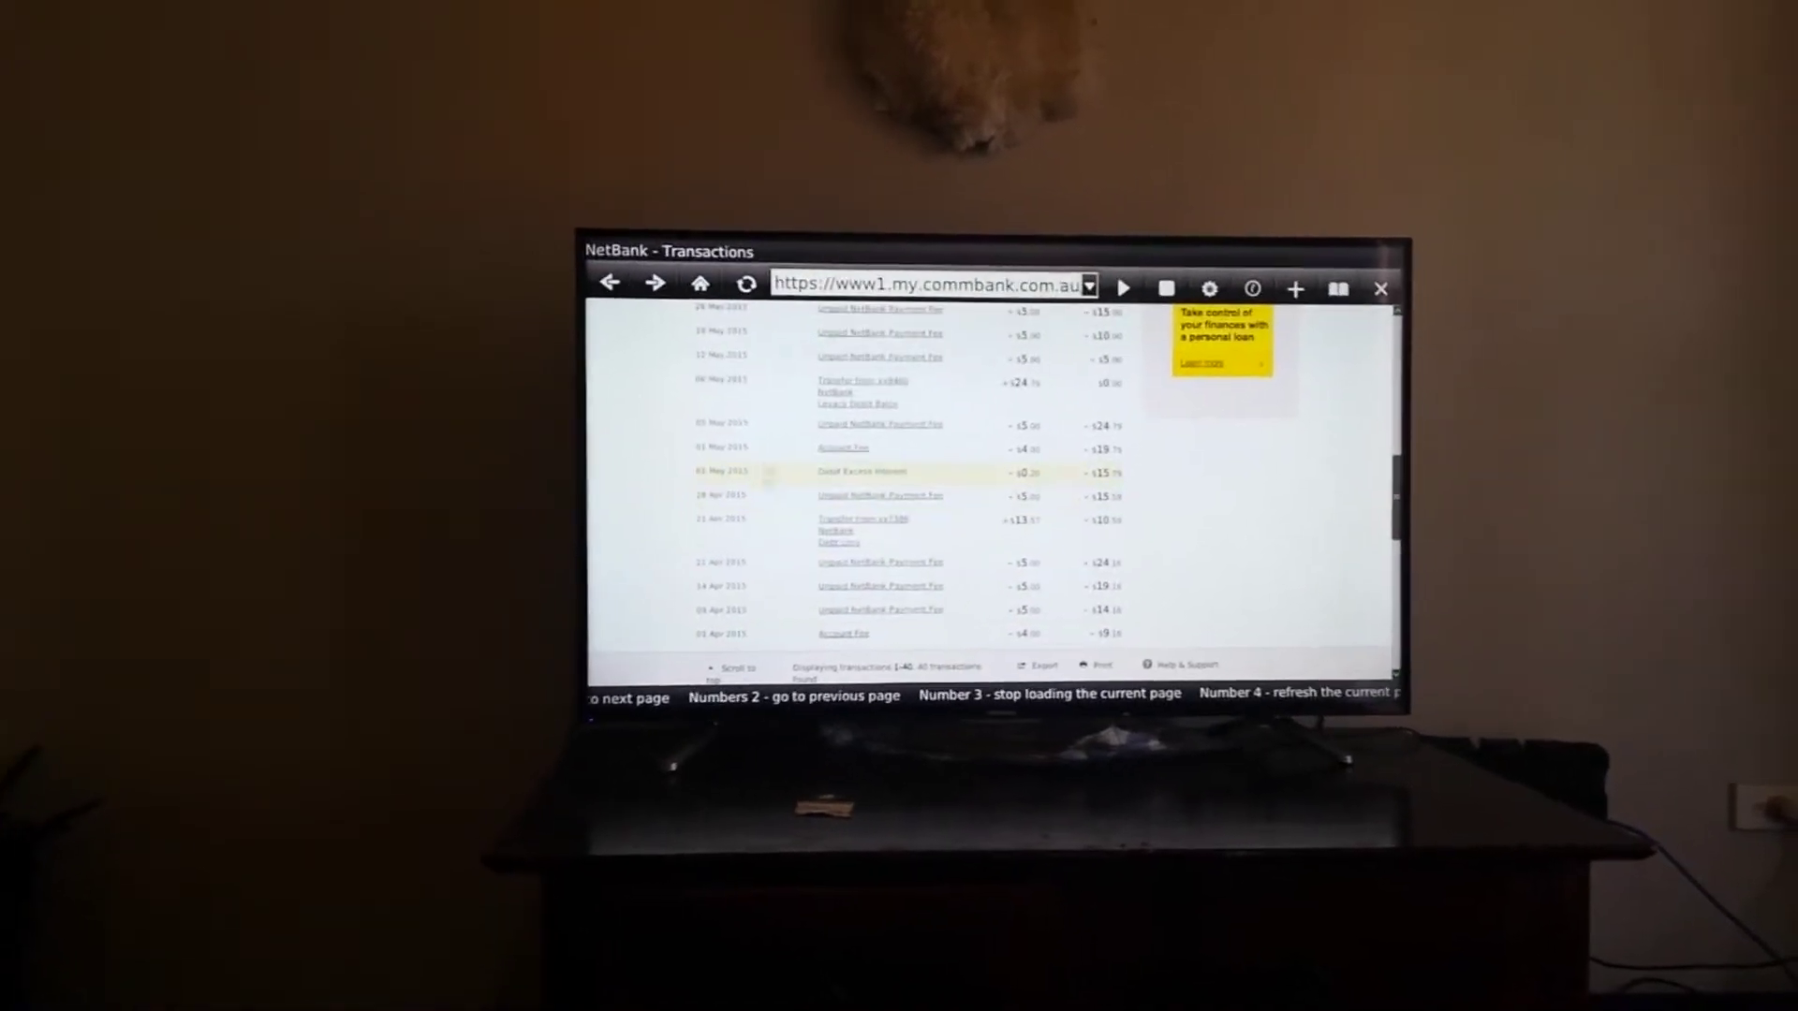
scroll(772, 321, "up", 2)
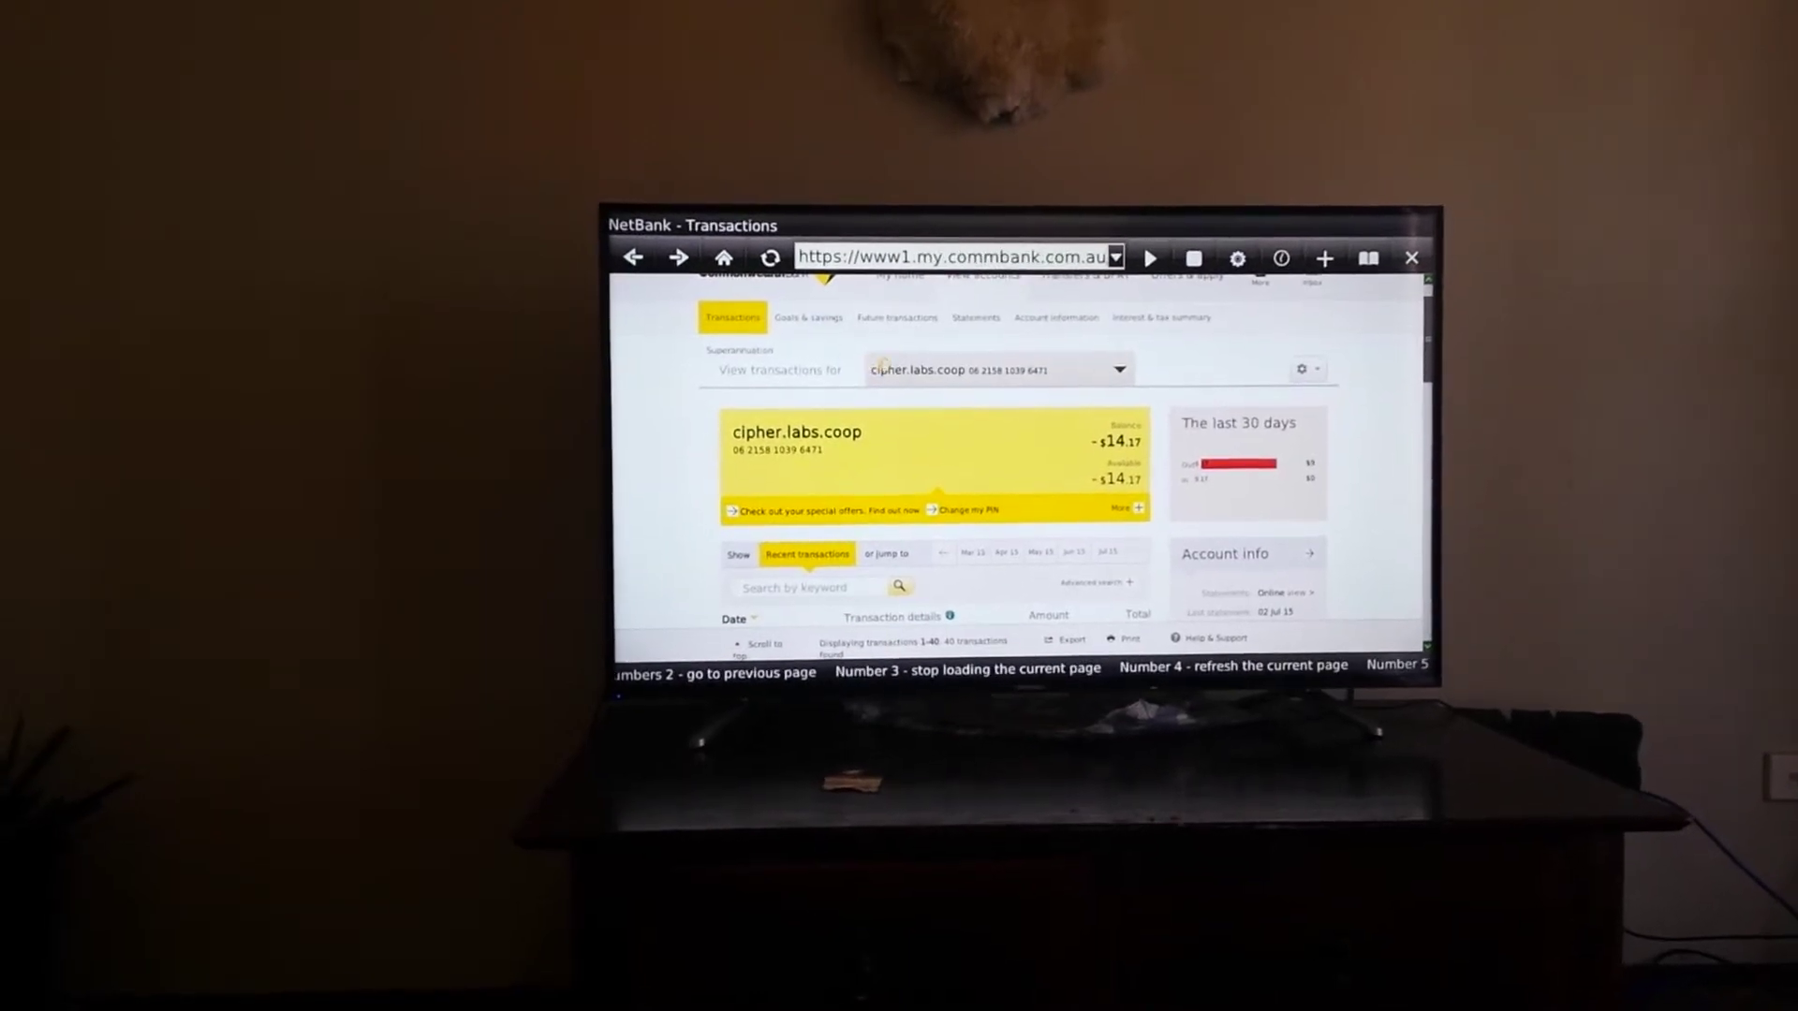
- Try opening the account dropdown a few times, then log off NetBank
left_click(903, 372)
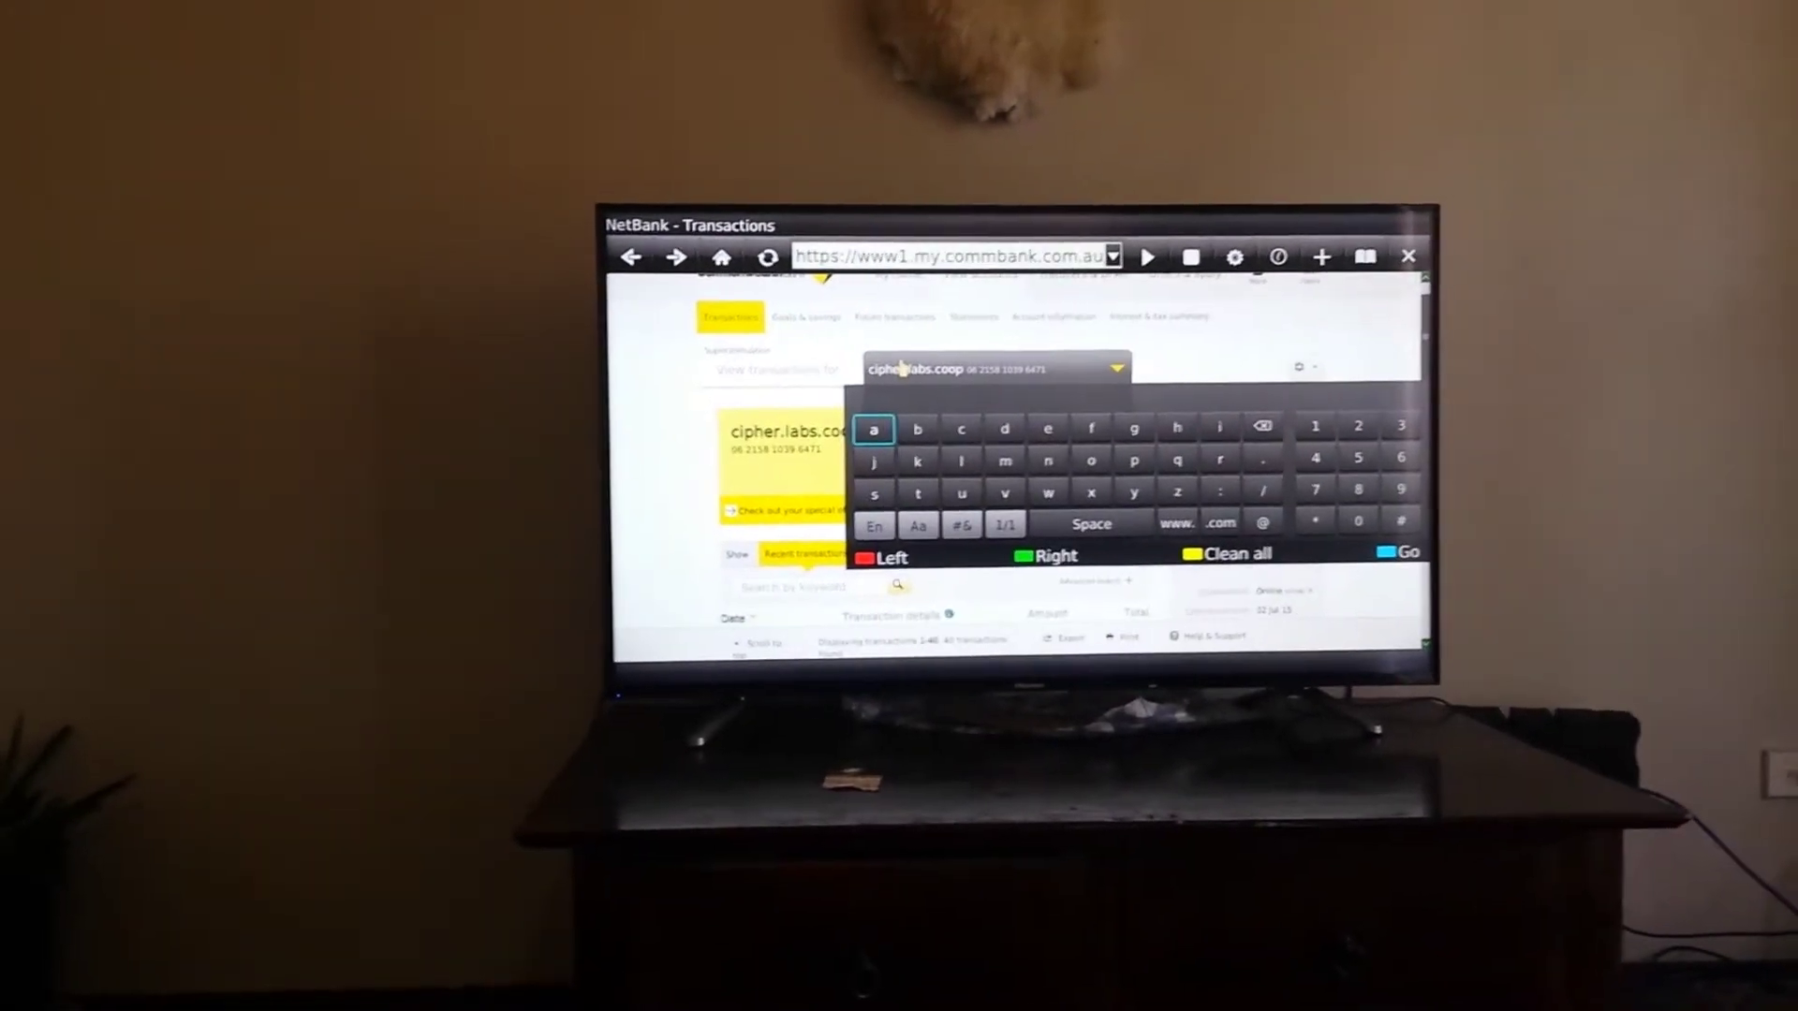
left_click(904, 368)
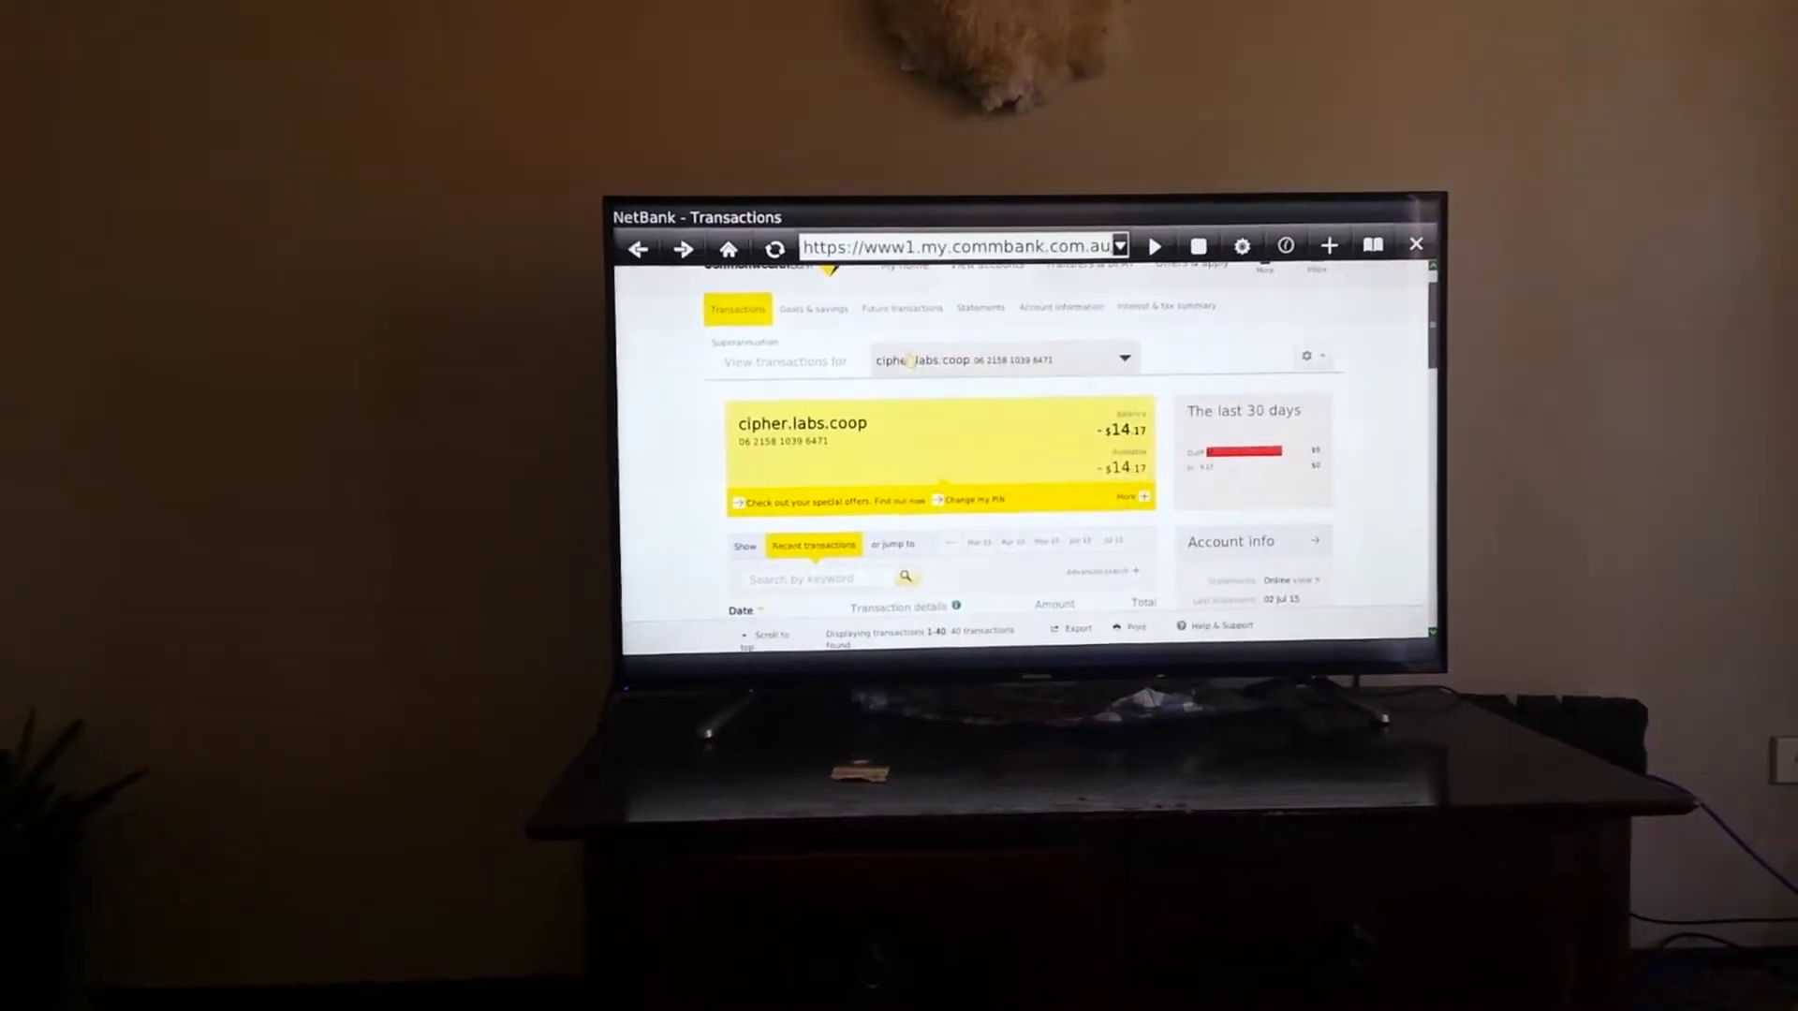
left_click(910, 361)
left_click(910, 360)
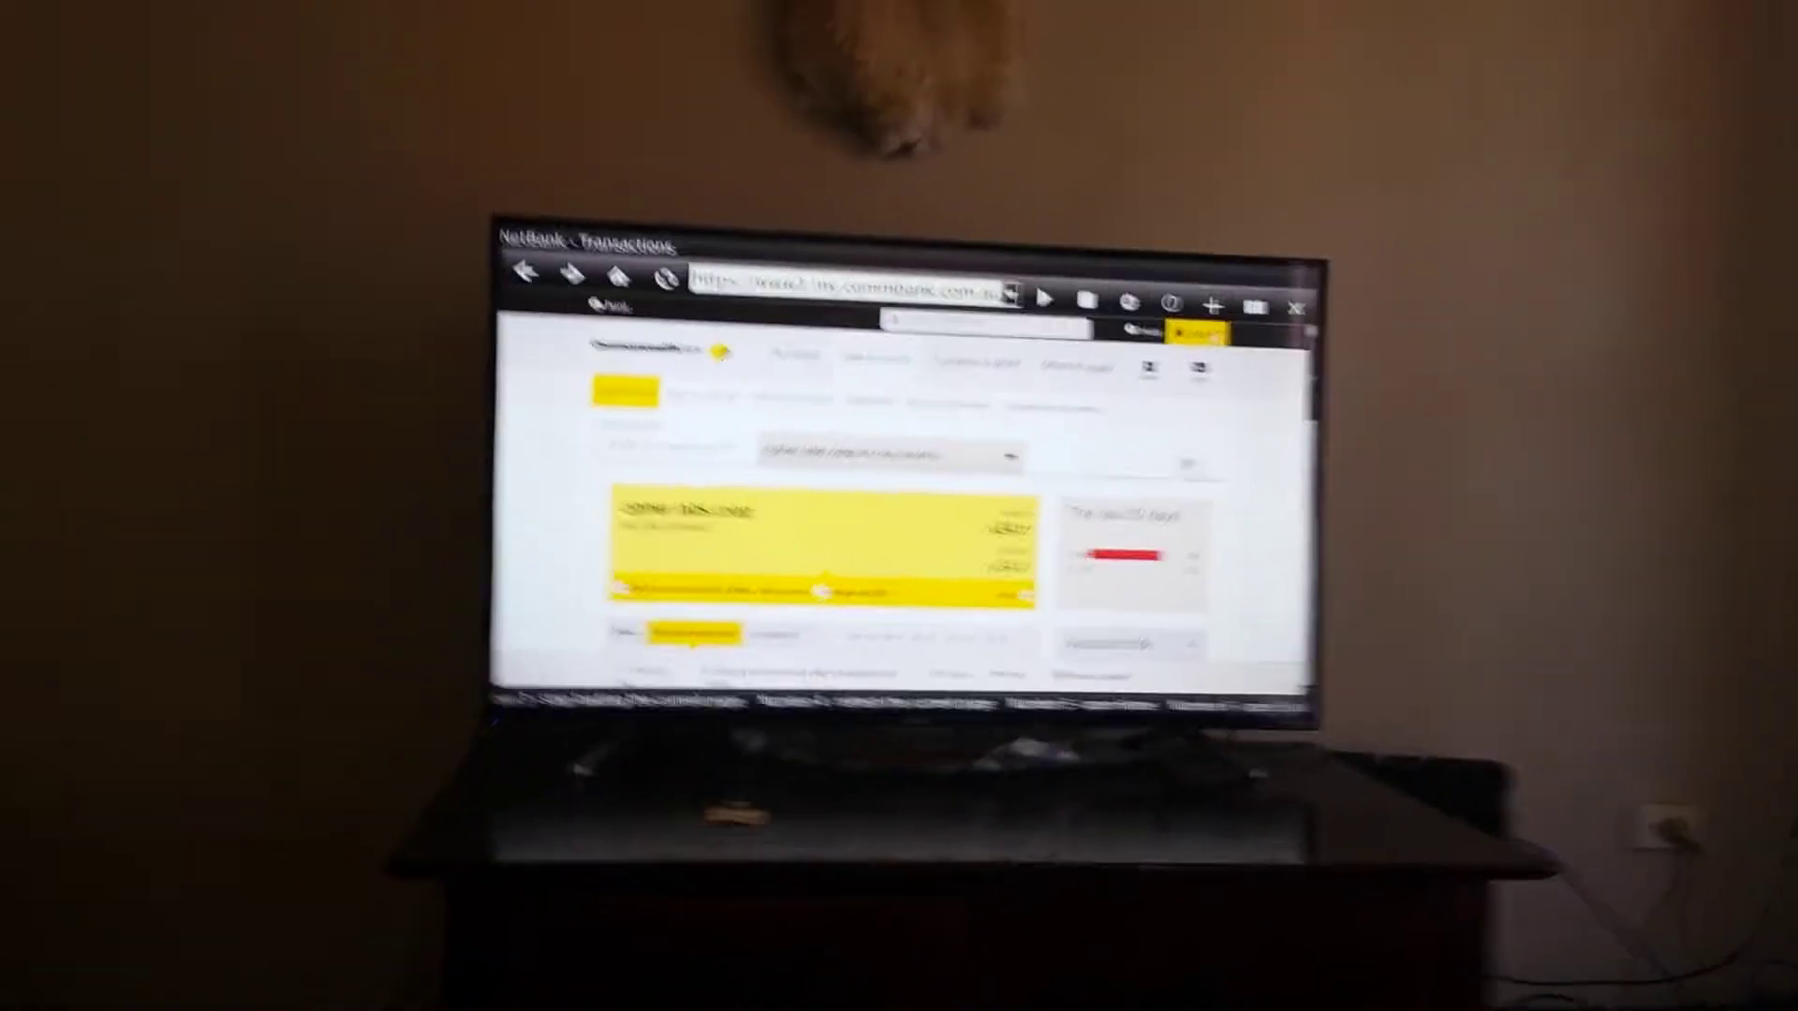
left_click(1194, 333)
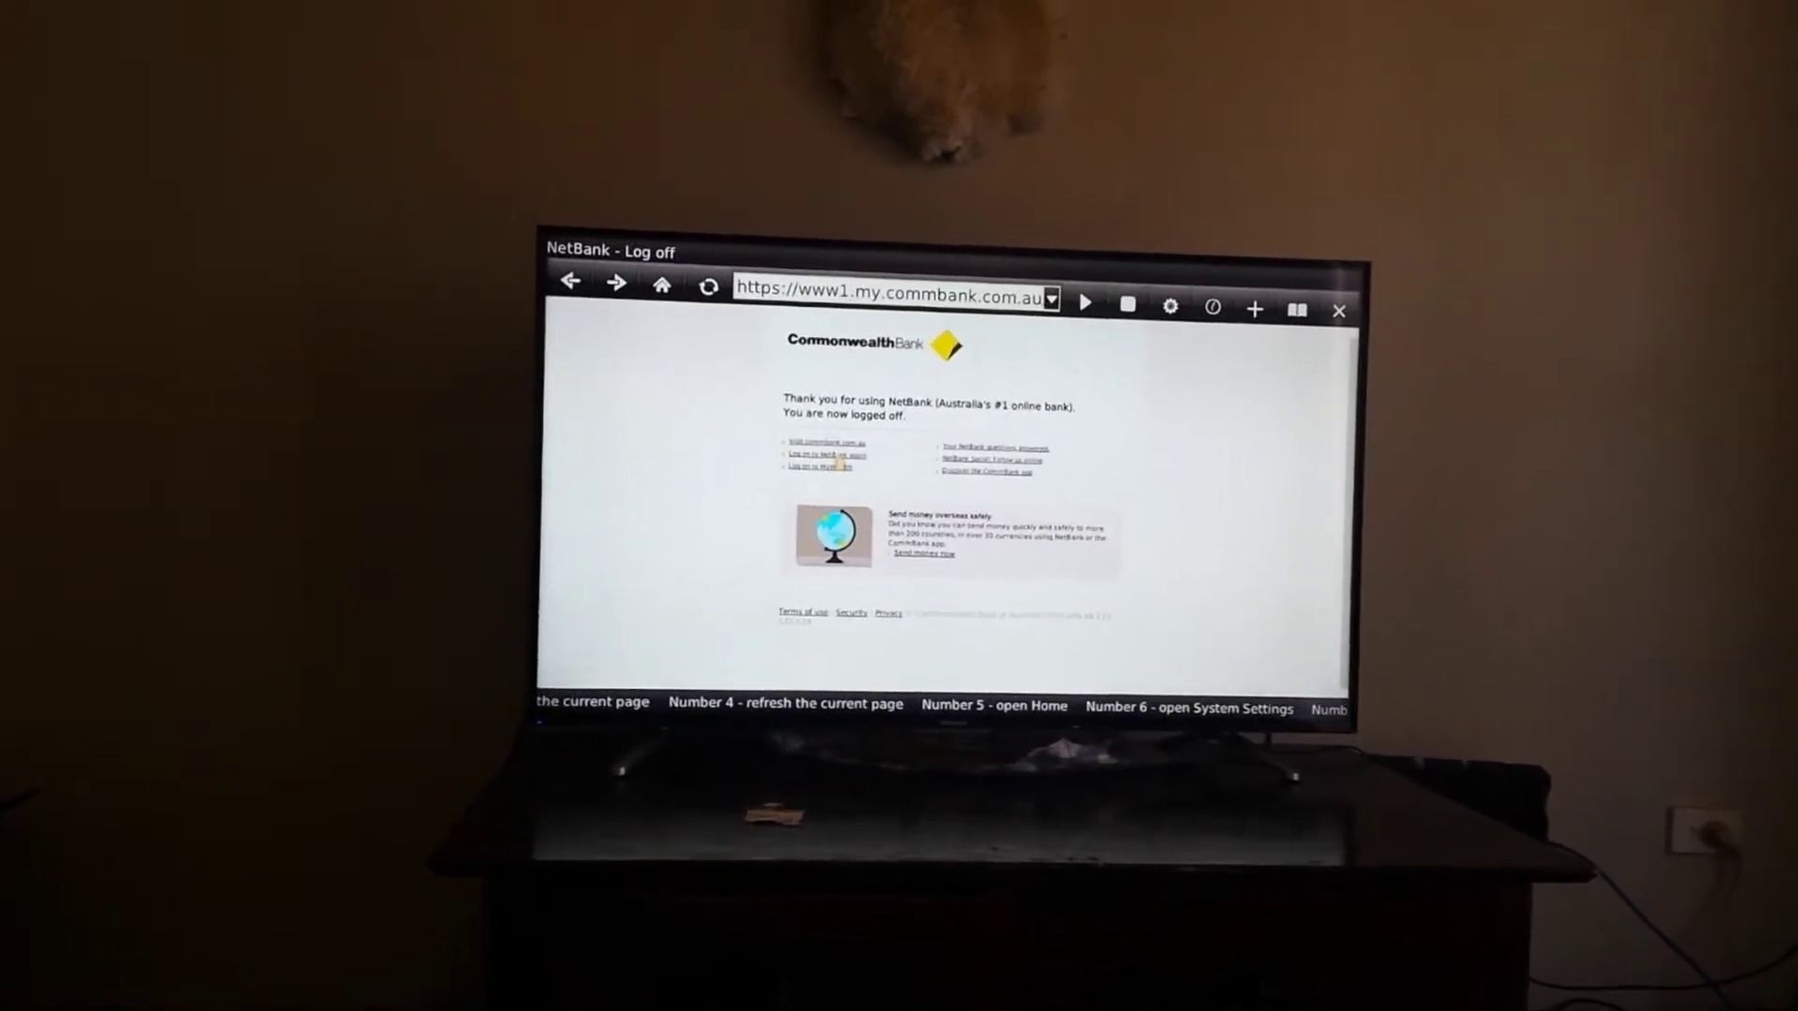
- Return to the NetBank log-on page and bring up the keyboard for the Client number field
left_click(822, 456)
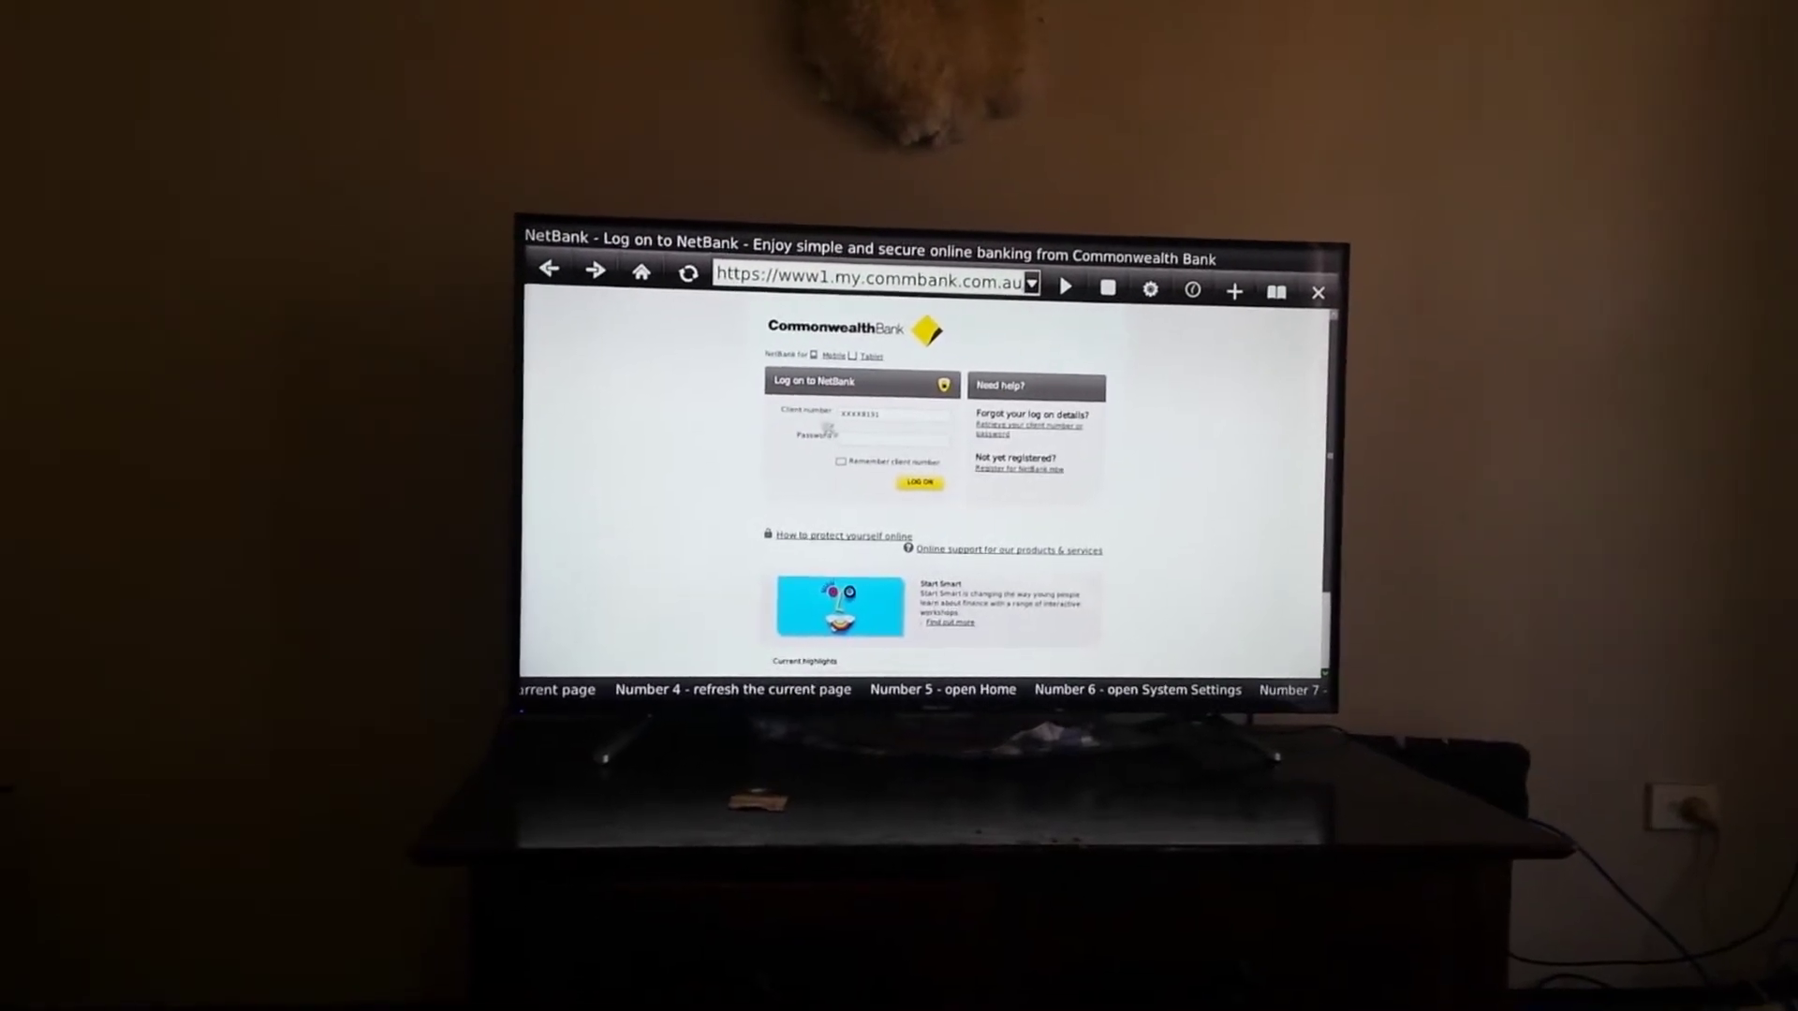
left_click(910, 432)
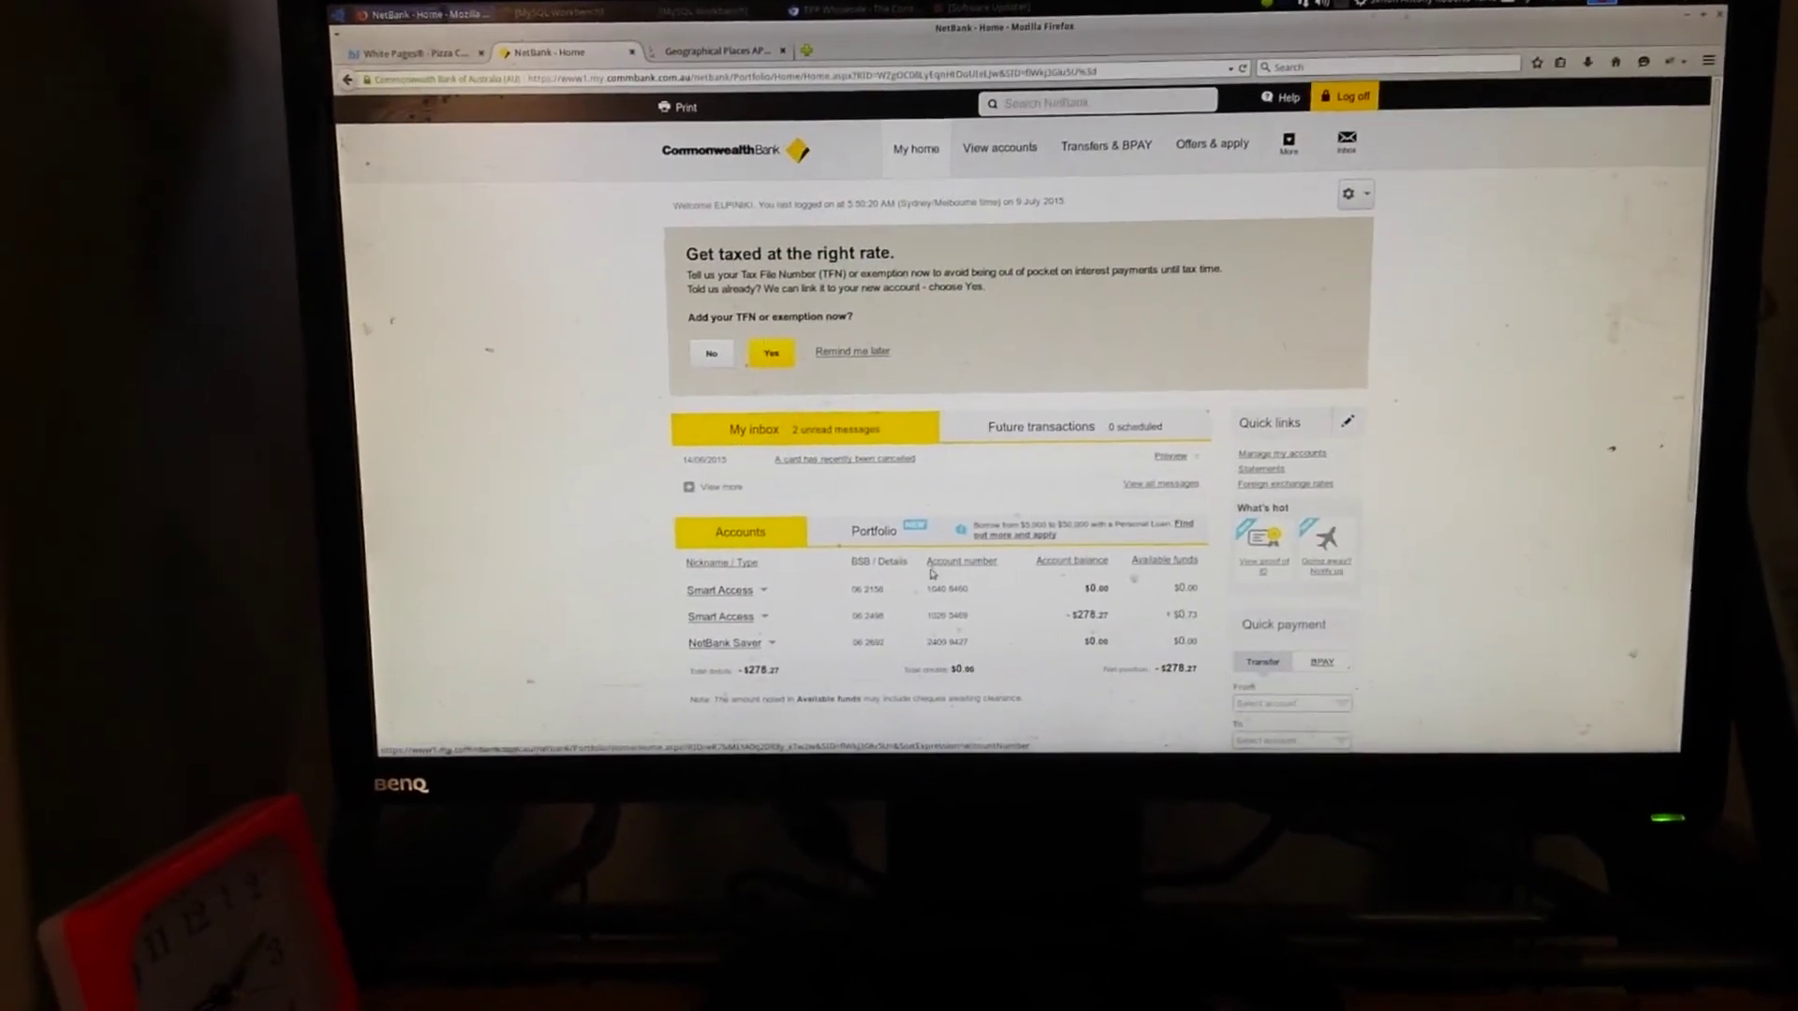
- Show the second Smart Access account's transactions, with its -$278.27 balance
left_click(755, 642)
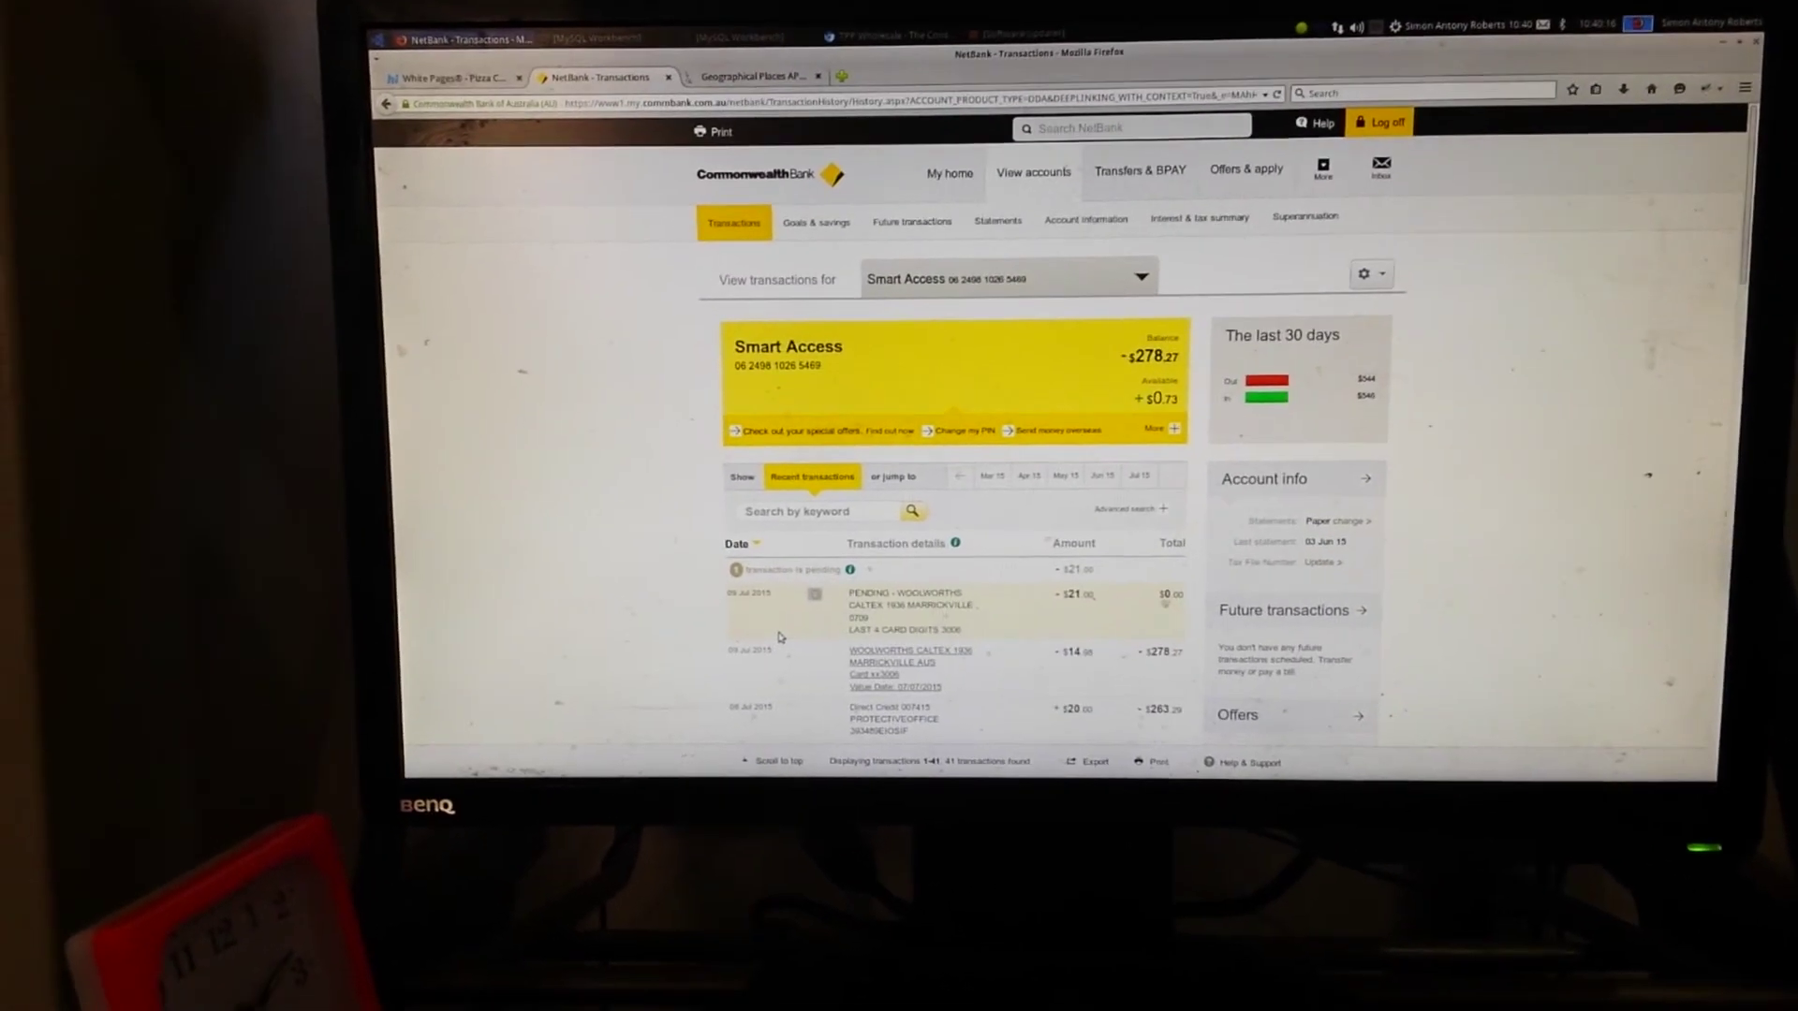
scroll(765, 651, "down", 3)
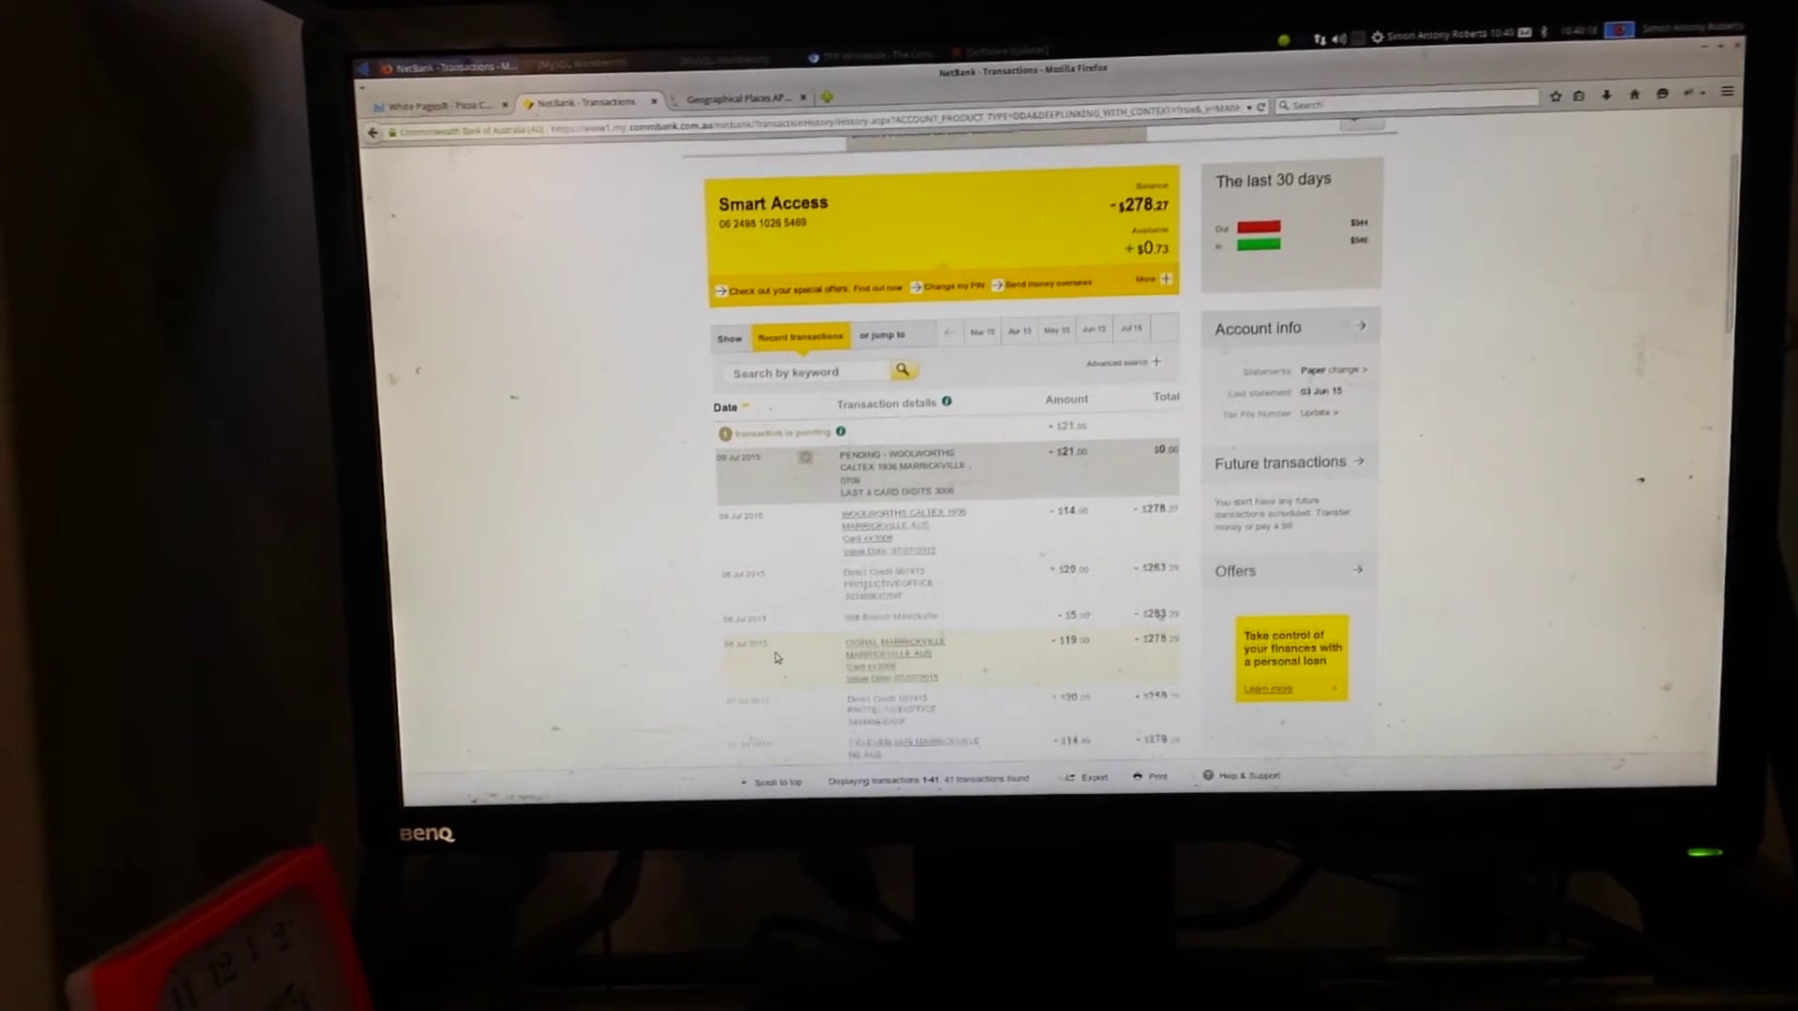